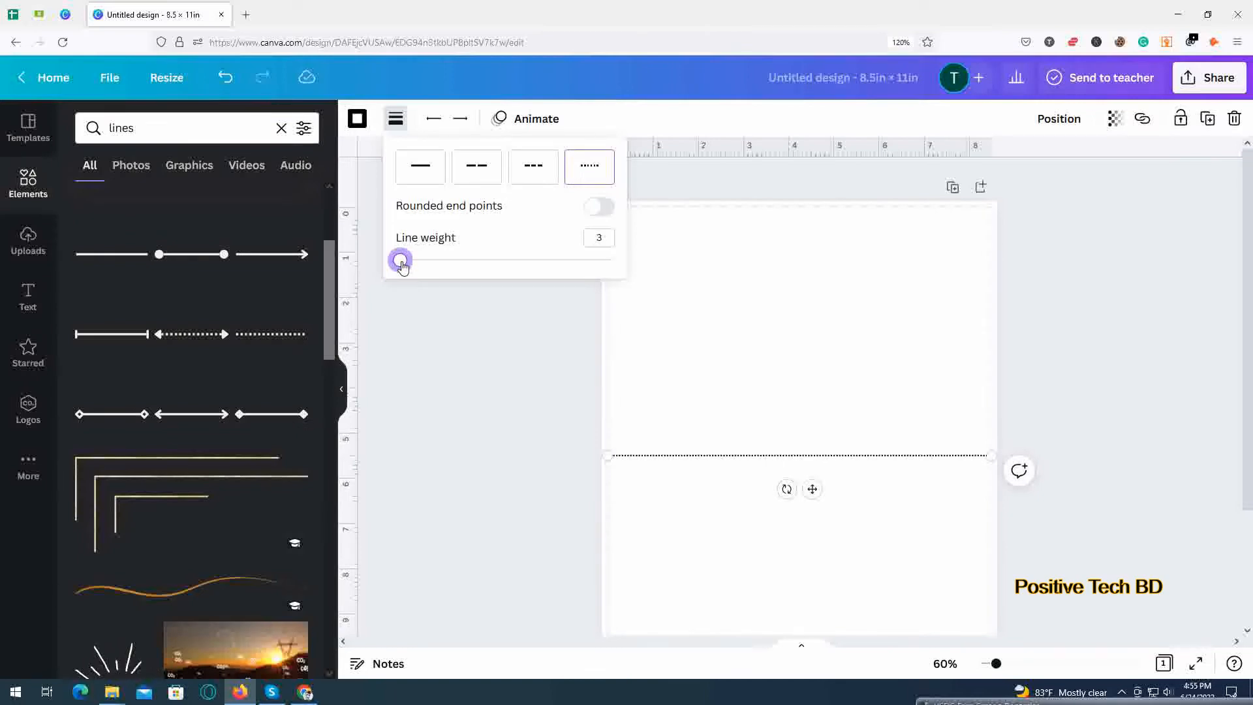
# - Duplicate the dotted line across the page and place the copy just below it, aligned with the original's ends
pyautogui.click(1086, 359)
pyautogui.scroll(-1, 1137, 357)
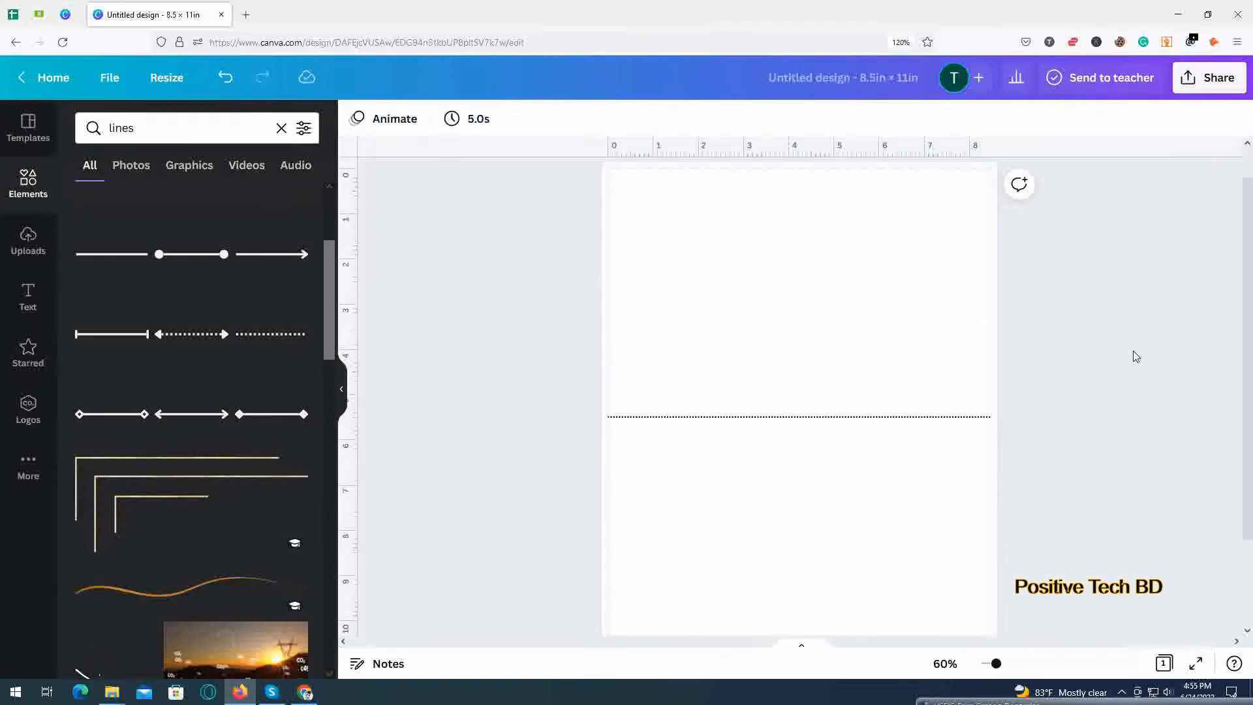
pyautogui.moveTo(842, 455); pyautogui.dragTo(789, 384)
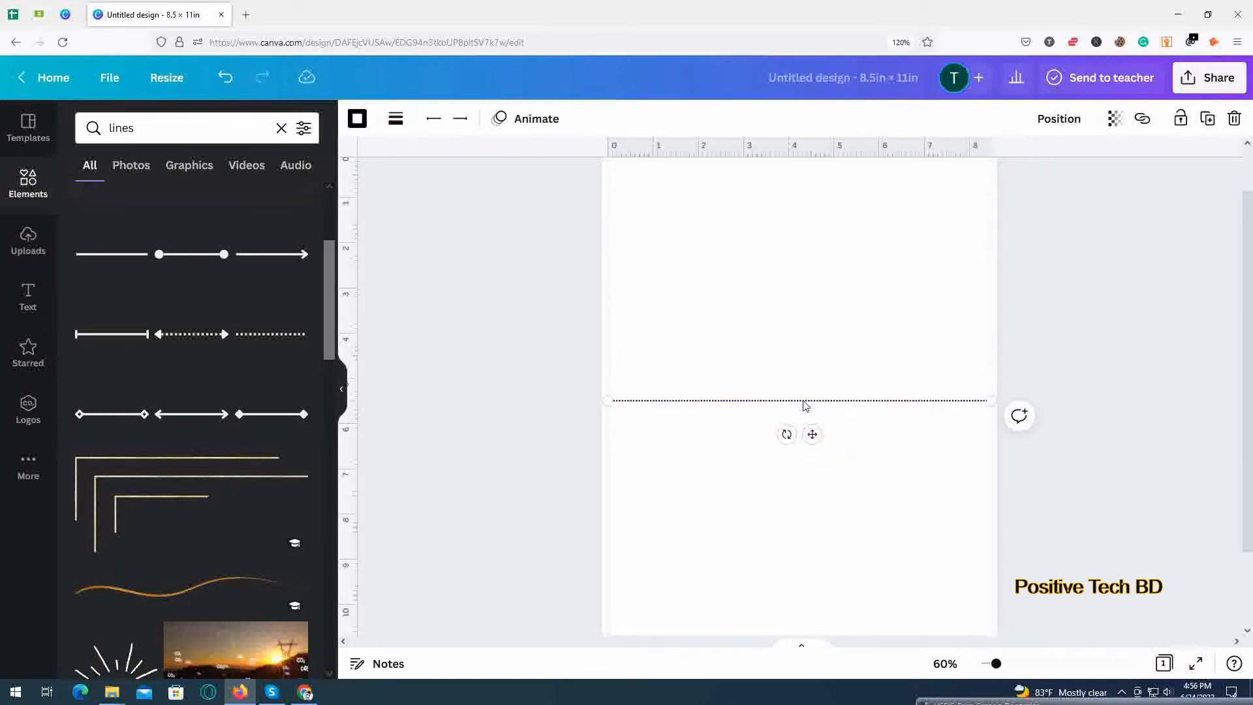
pyautogui.hotkey('ctrl', 'd')
pyautogui.moveTo(796, 412); pyautogui.dragTo(787, 419)
pyautogui.scroll(-3, 1043, 368)
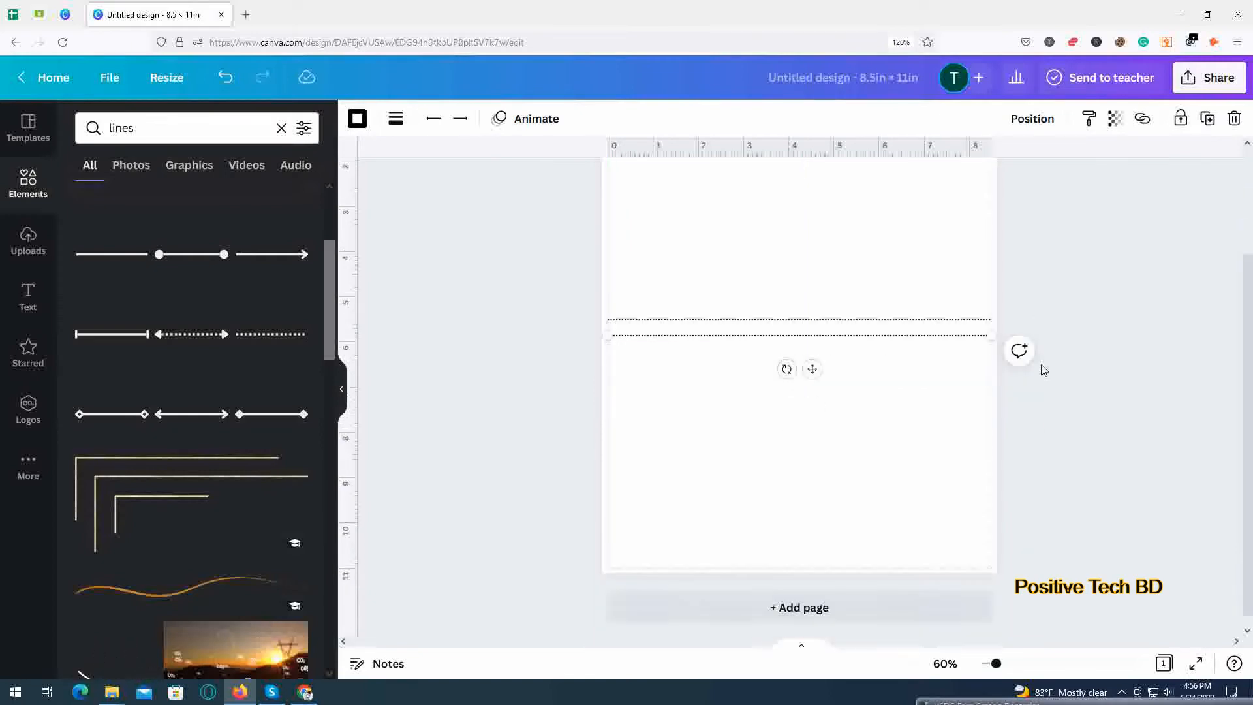
# - Duplicate the pair of dotted lines and place the copies directly below, aligned at both ends with matching 0.333 spacing
pyautogui.click(813, 412)
pyautogui.moveTo(840, 318); pyautogui.dragTo(829, 289)
pyautogui.hotkey('ctrl', 'd')
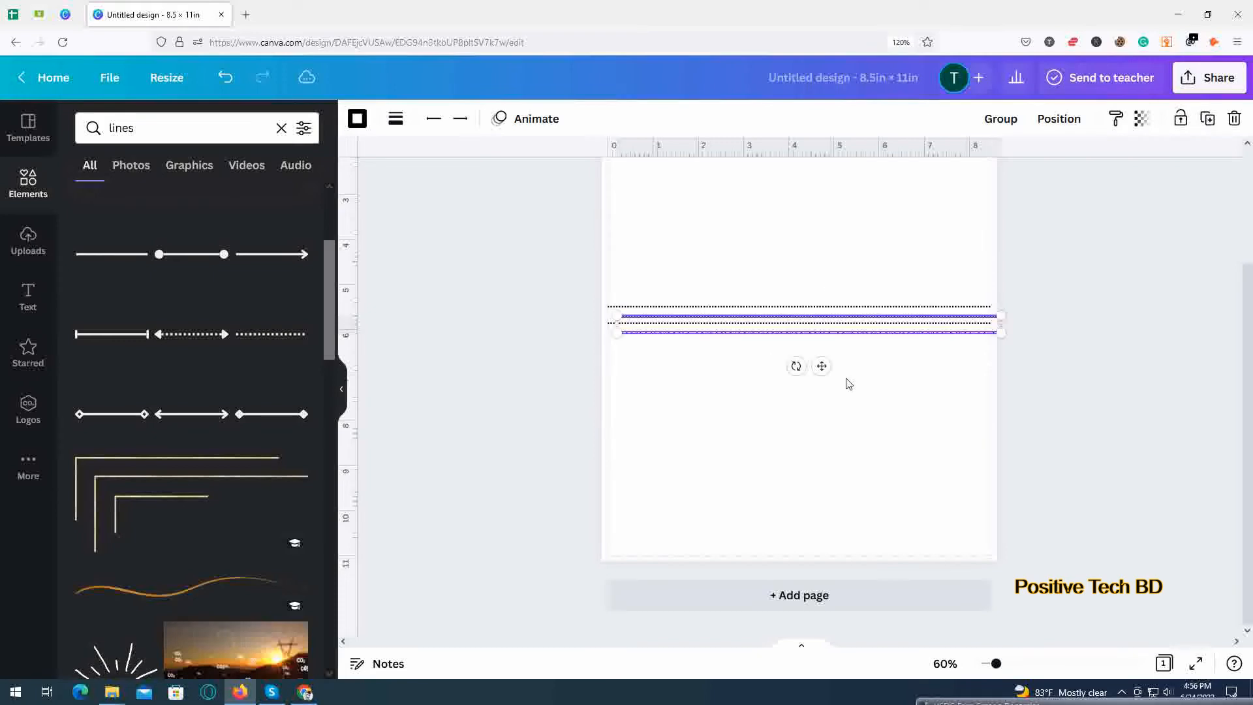
pyautogui.moveTo(817, 333); pyautogui.dragTo(807, 352)
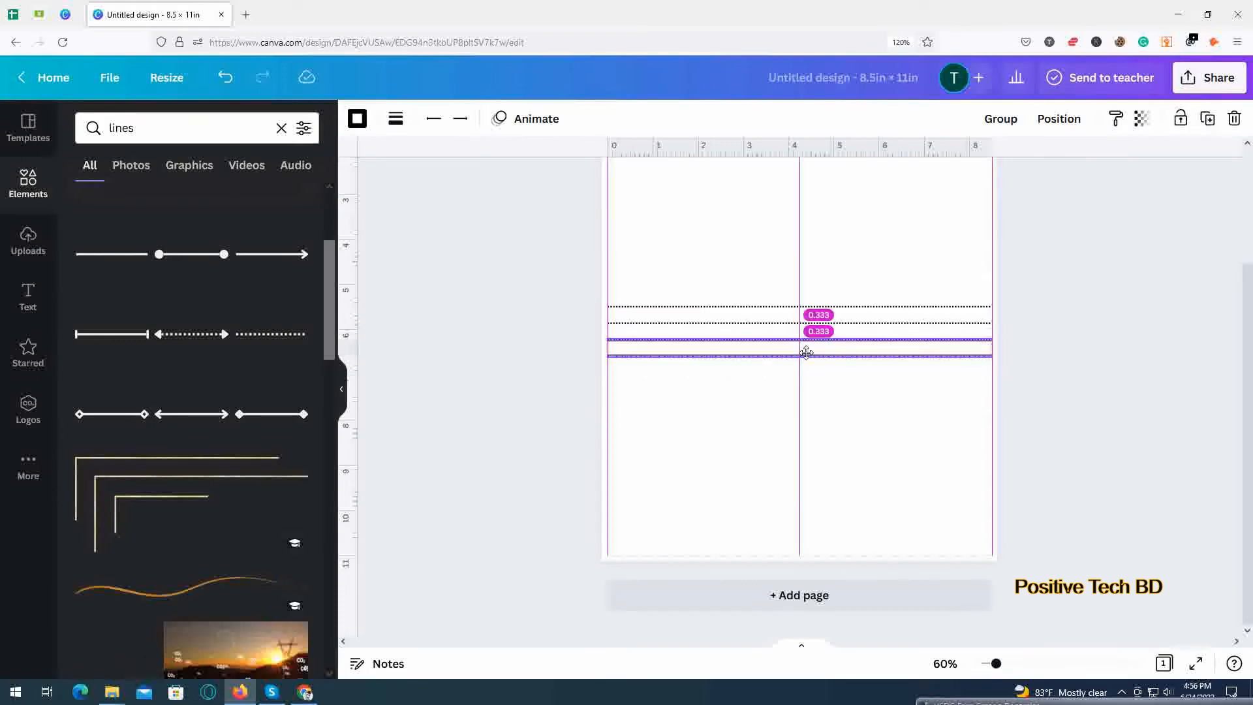
pyautogui.moveTo(806, 352); pyautogui.dragTo(806, 353)
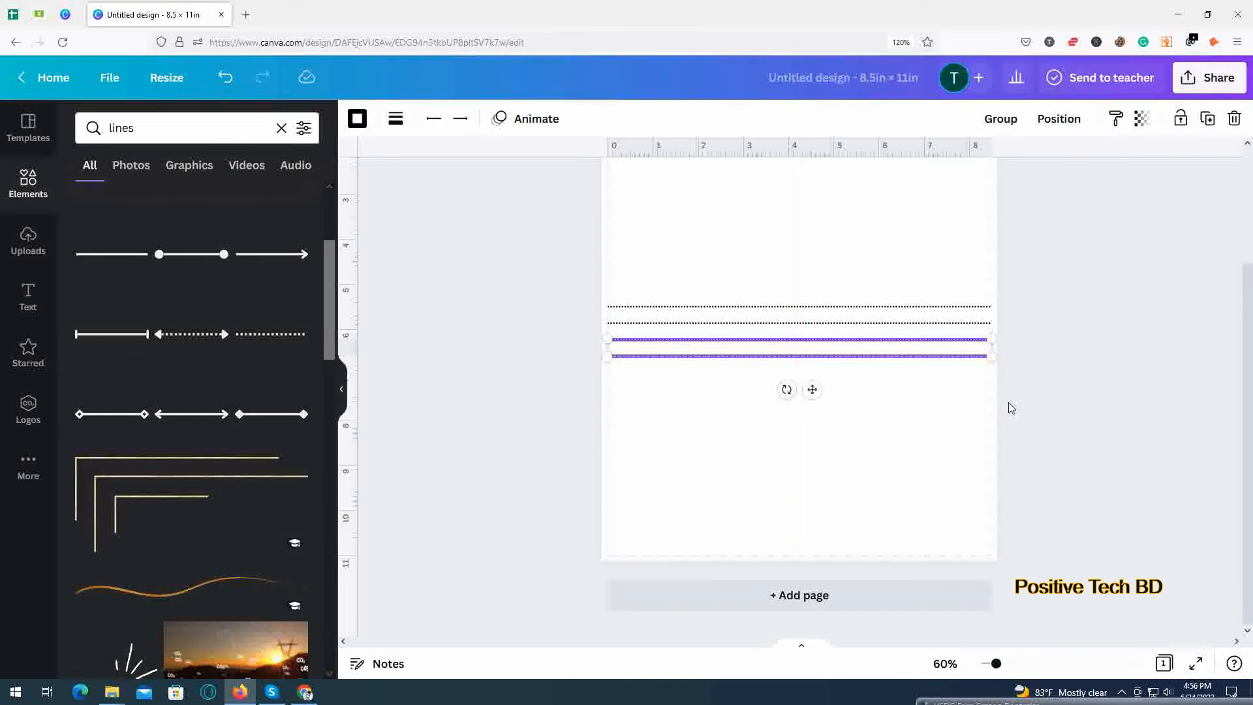
# - Duplicate the four dotted lines together and align the copies beneath them to continue the block down the page
pyautogui.click(892, 441)
pyautogui.moveTo(855, 389); pyautogui.dragTo(796, 285)
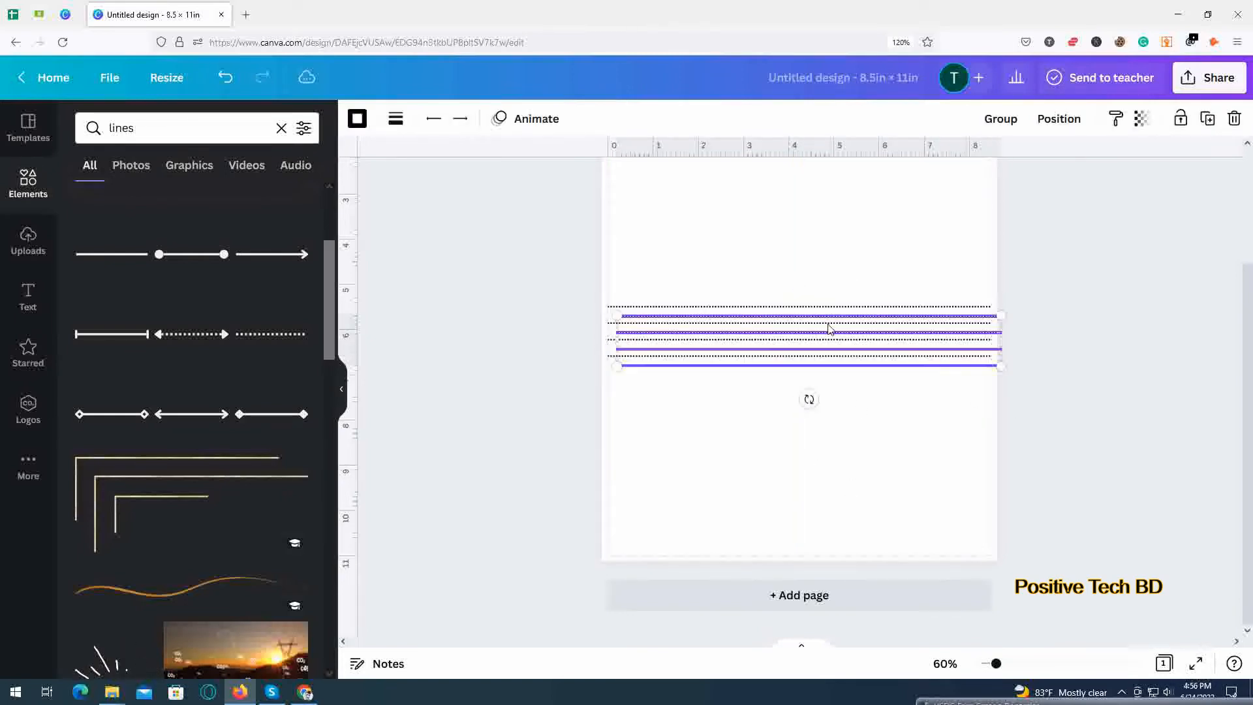
pyautogui.moveTo(828, 324); pyautogui.dragTo(817, 374)
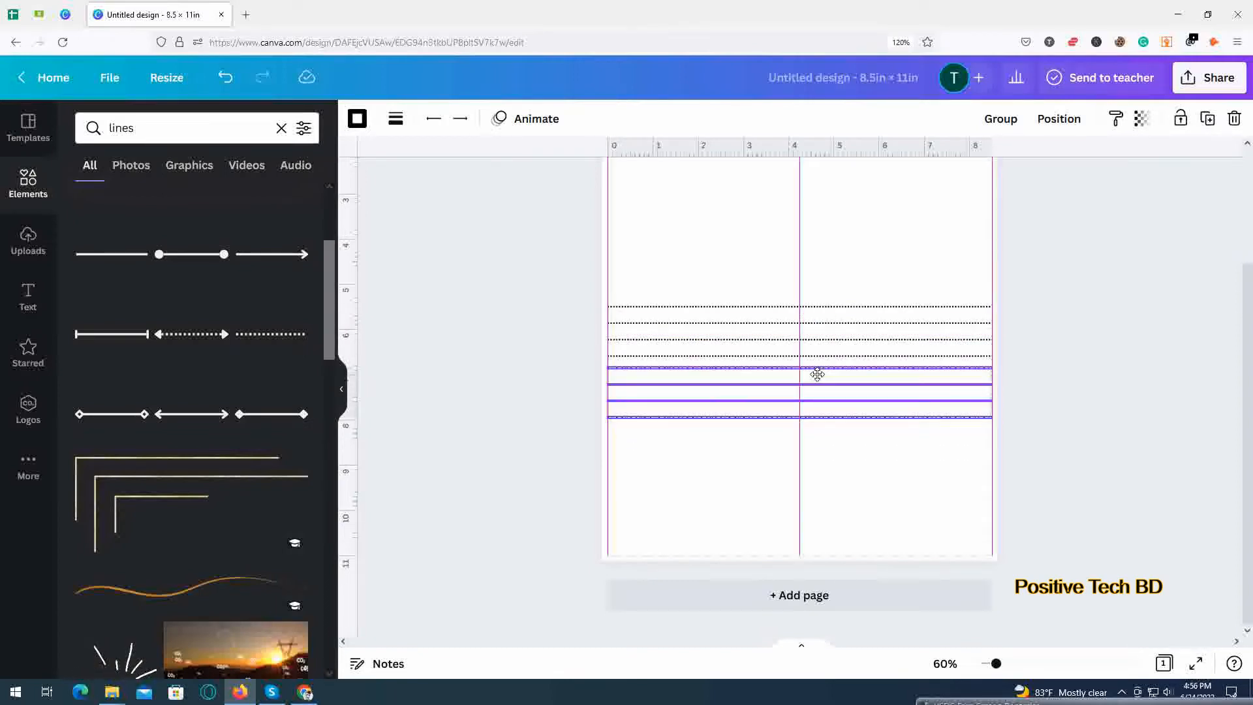
pyautogui.click(898, 464)
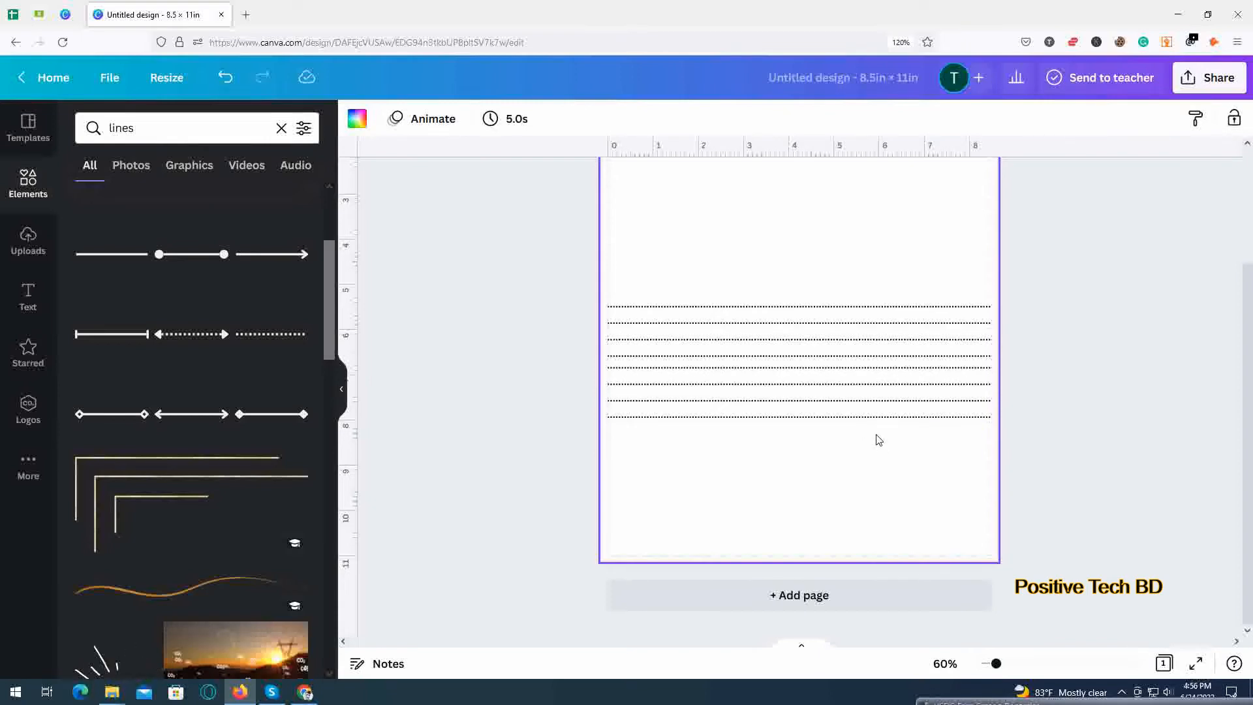
# - Duplicate the block of eight dotted lines and place the copy above it in the upper half of the page
pyautogui.moveTo(875, 434); pyautogui.dragTo(808, 306)
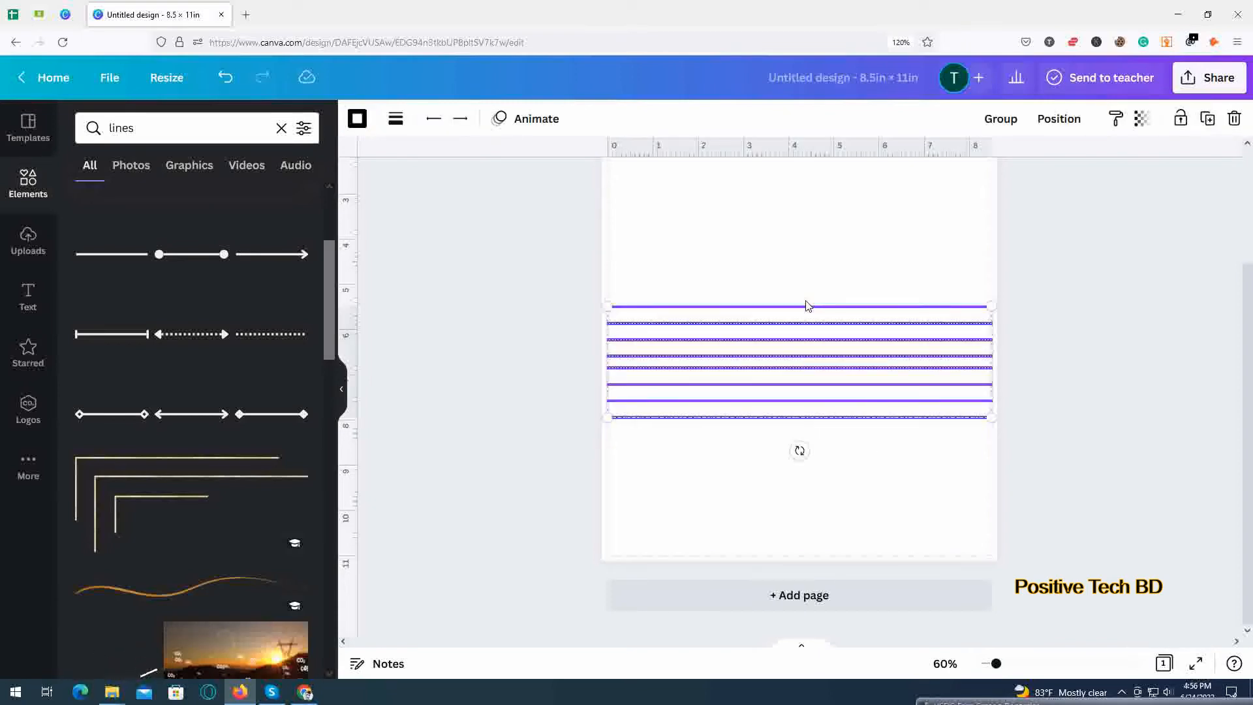
pyautogui.hotkey('ctrl', 'd')
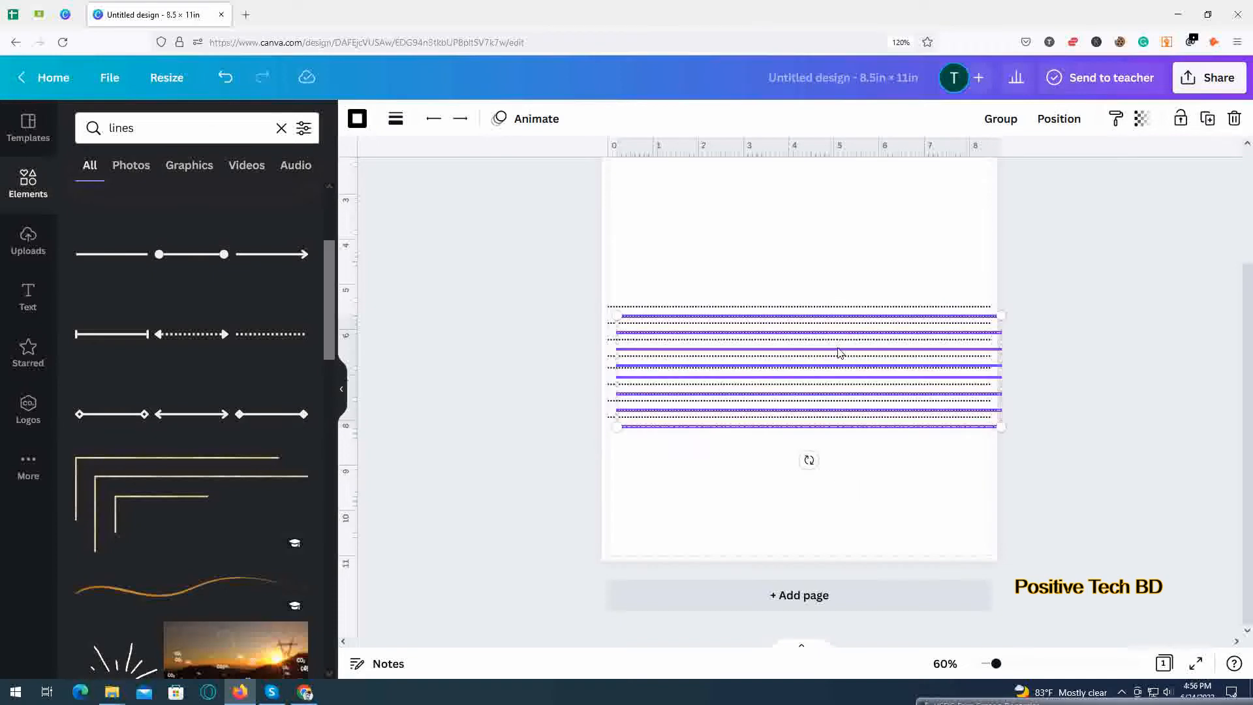
pyautogui.moveTo(829, 359); pyautogui.dragTo(832, 210)
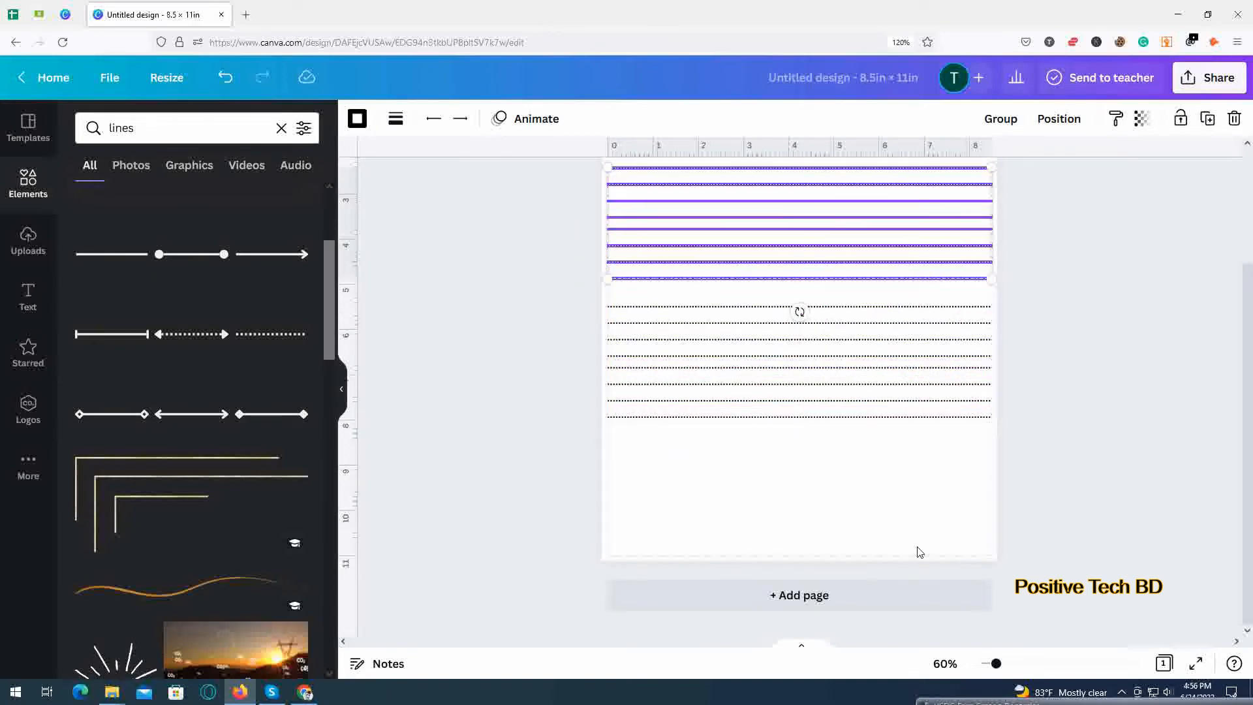
pyautogui.scroll(3, 919, 522)
pyautogui.scroll(-1, 1071, 456)
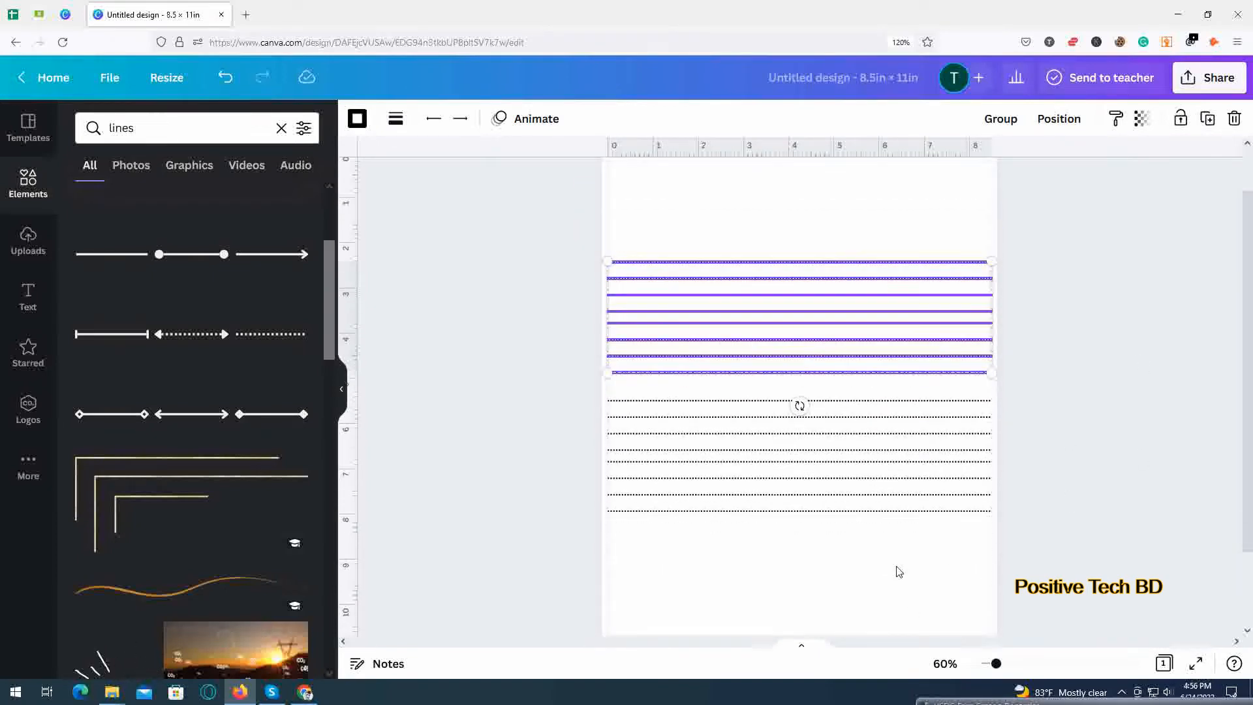
# - Duplicate the lower block of eight dotted lines and place the copy beneath it, filling the bottom of the page
pyautogui.click(840, 479)
pyautogui.scroll(-2, 894, 487)
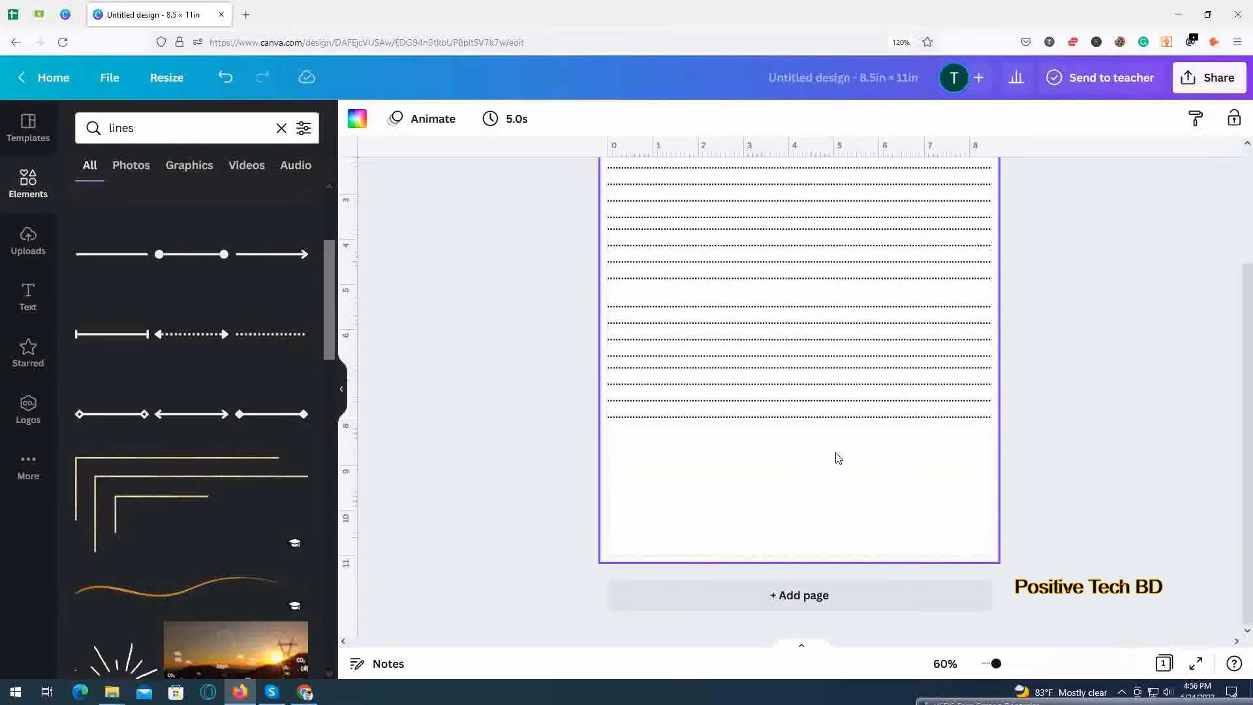
pyautogui.moveTo(833, 454); pyautogui.dragTo(762, 301)
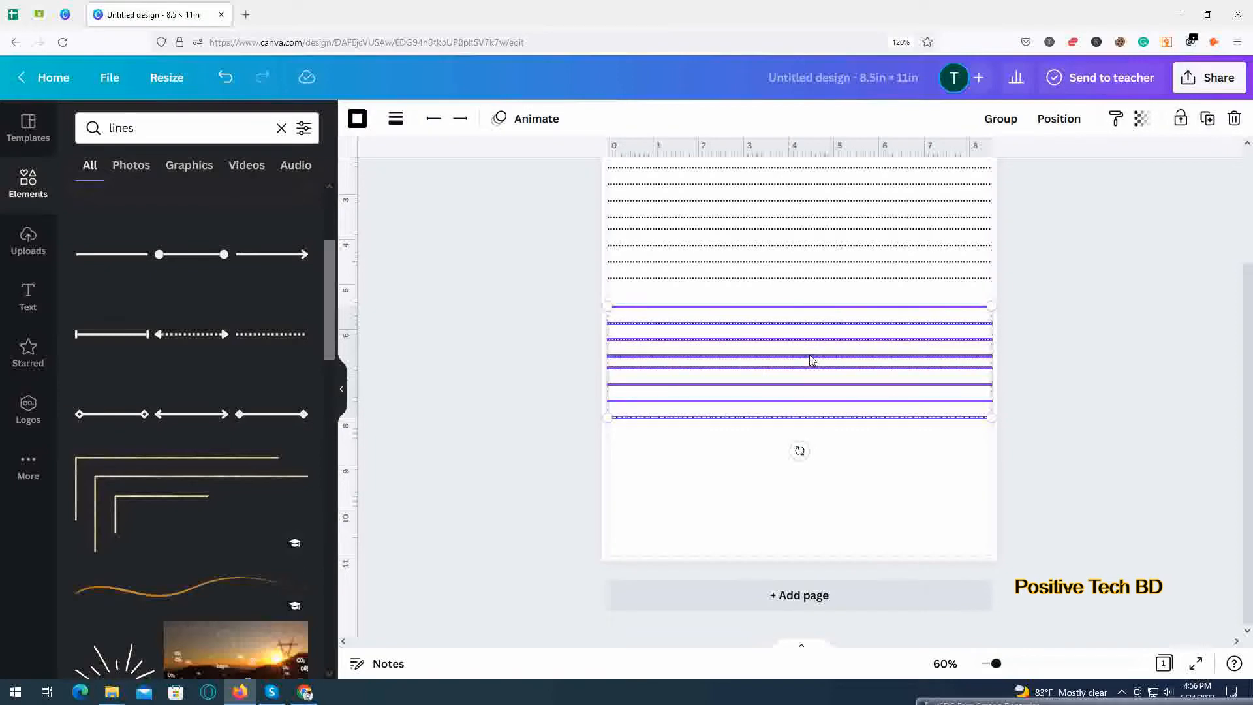
pyautogui.moveTo(805, 370); pyautogui.dragTo(797, 482)
pyautogui.scroll(2, 1065, 417)
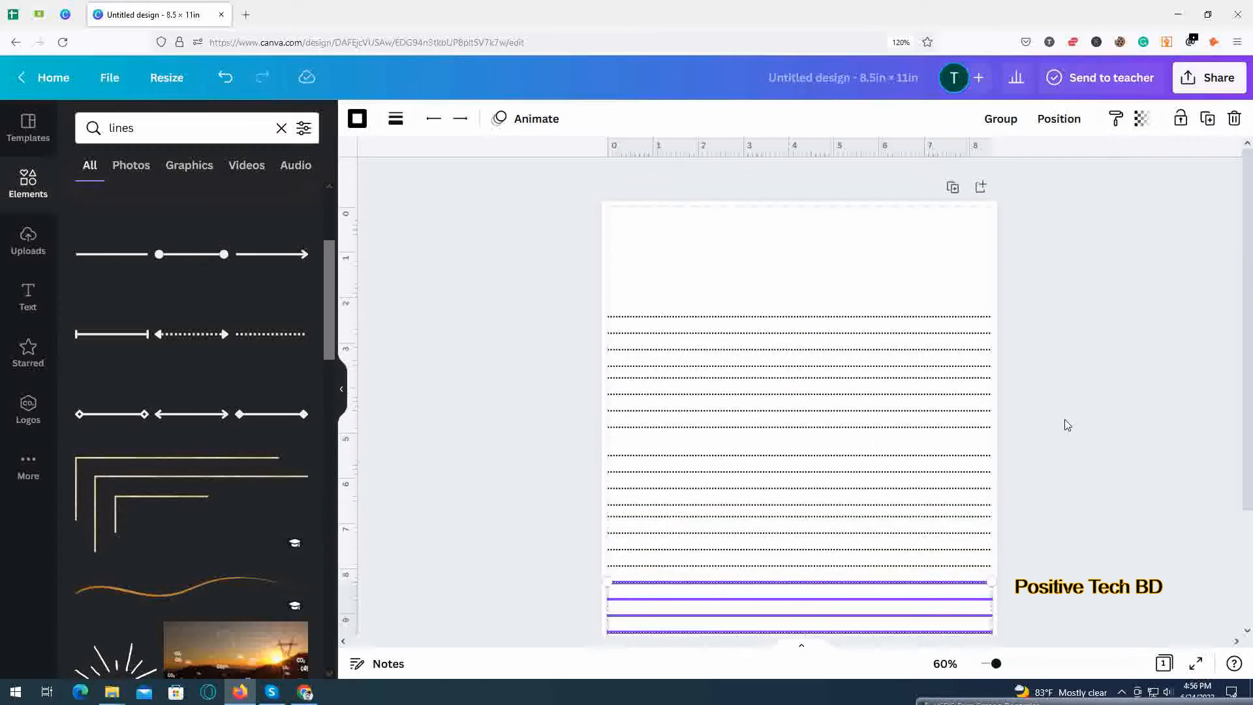
# - Move the topmost line up near the page's top edge and the bottommost line into the gap between the upper two blocks
pyautogui.click(724, 238)
pyautogui.moveTo(806, 322); pyautogui.dragTo(804, 236)
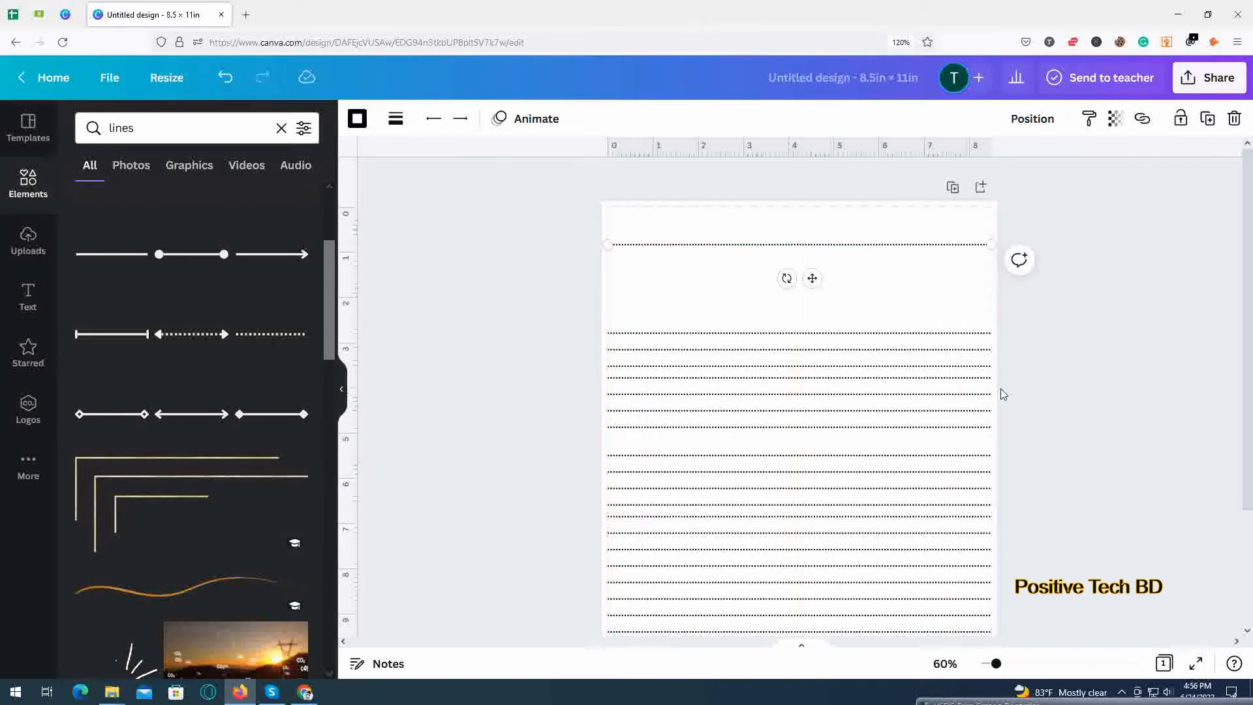
pyautogui.click(1047, 424)
pyautogui.scroll(-4, 1088, 402)
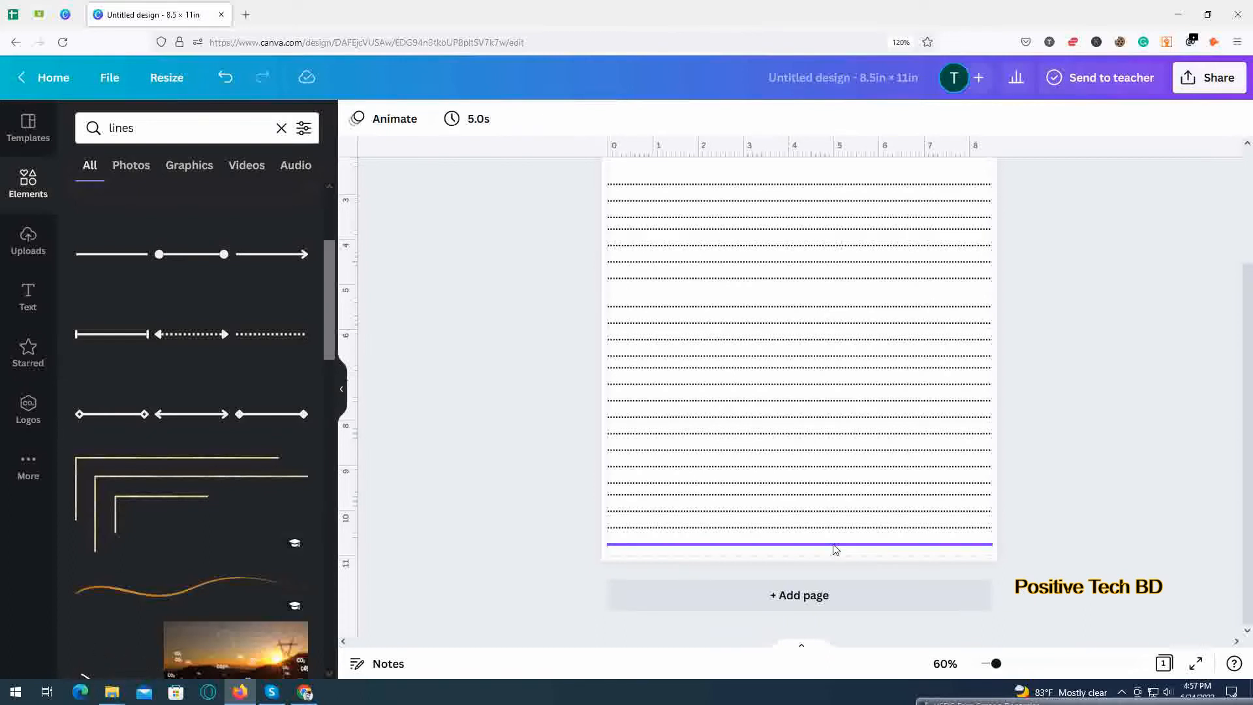
pyautogui.moveTo(836, 550); pyautogui.dragTo(836, 292)
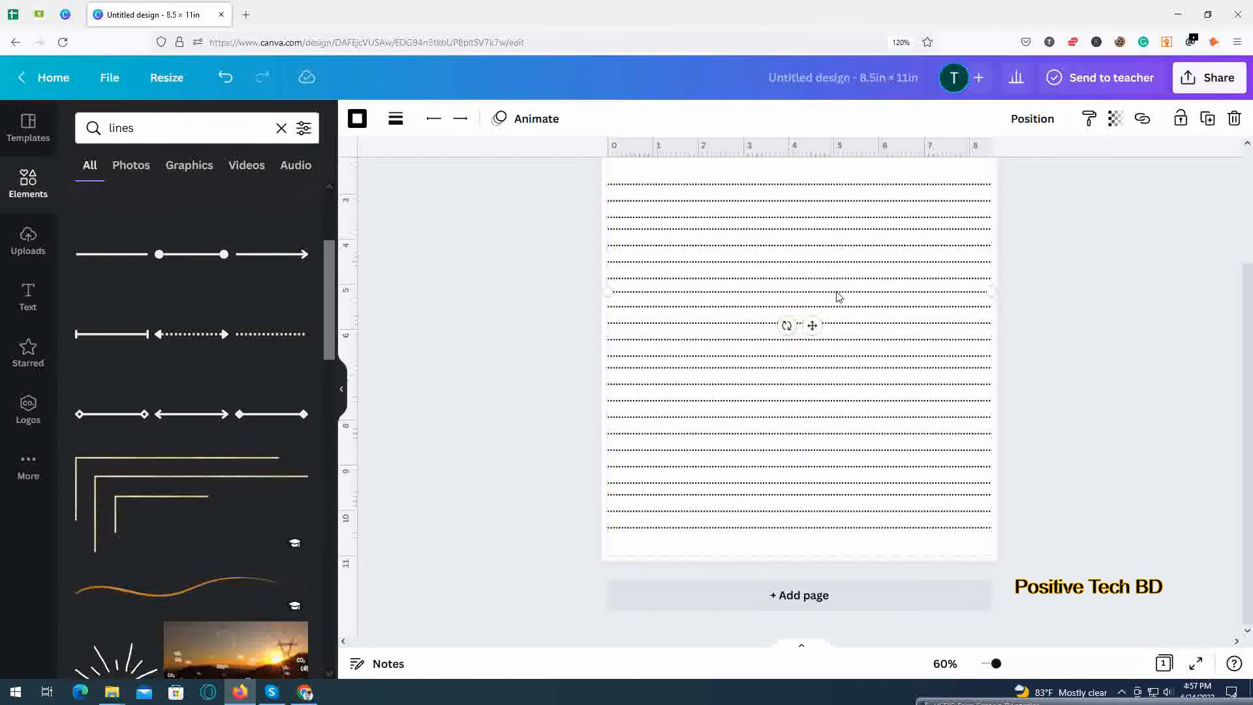
# - Select all the dotted lines on the page and space them evenly with Tidy up
pyautogui.scroll(4, 1120, 440)
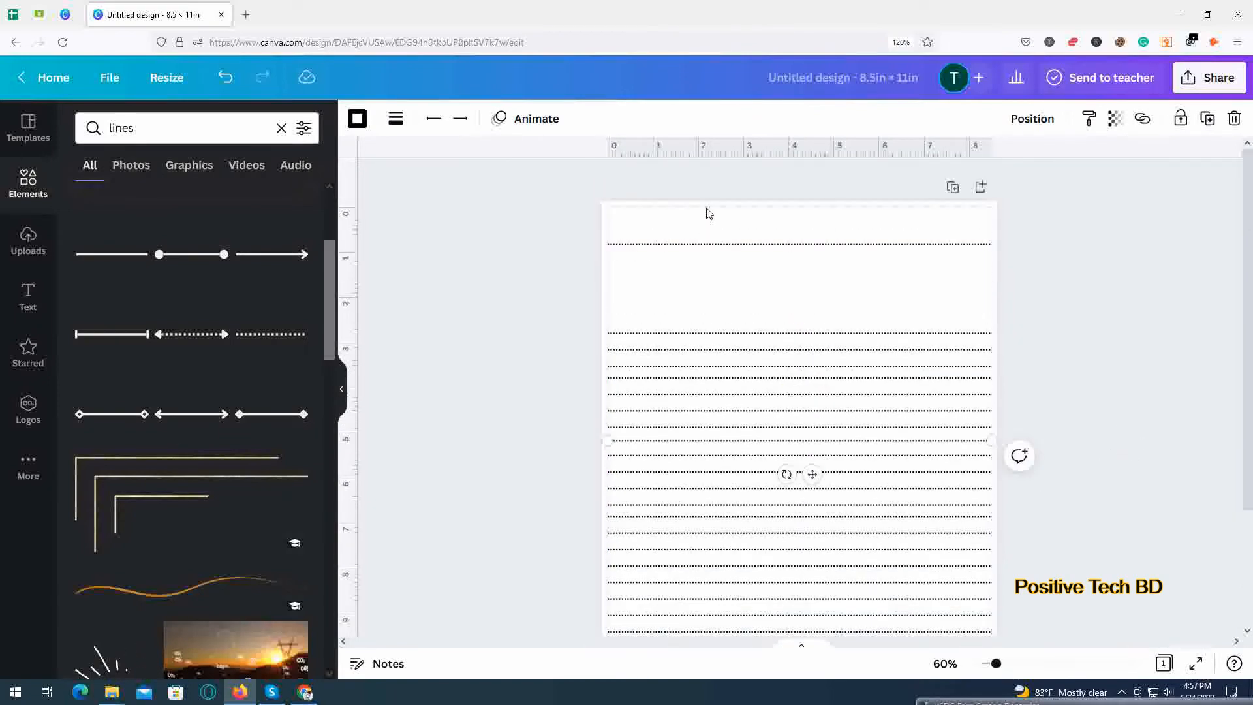
pyautogui.moveTo(706, 208); pyautogui.dragTo(883, 685)
pyautogui.scroll(-3, 1129, 339)
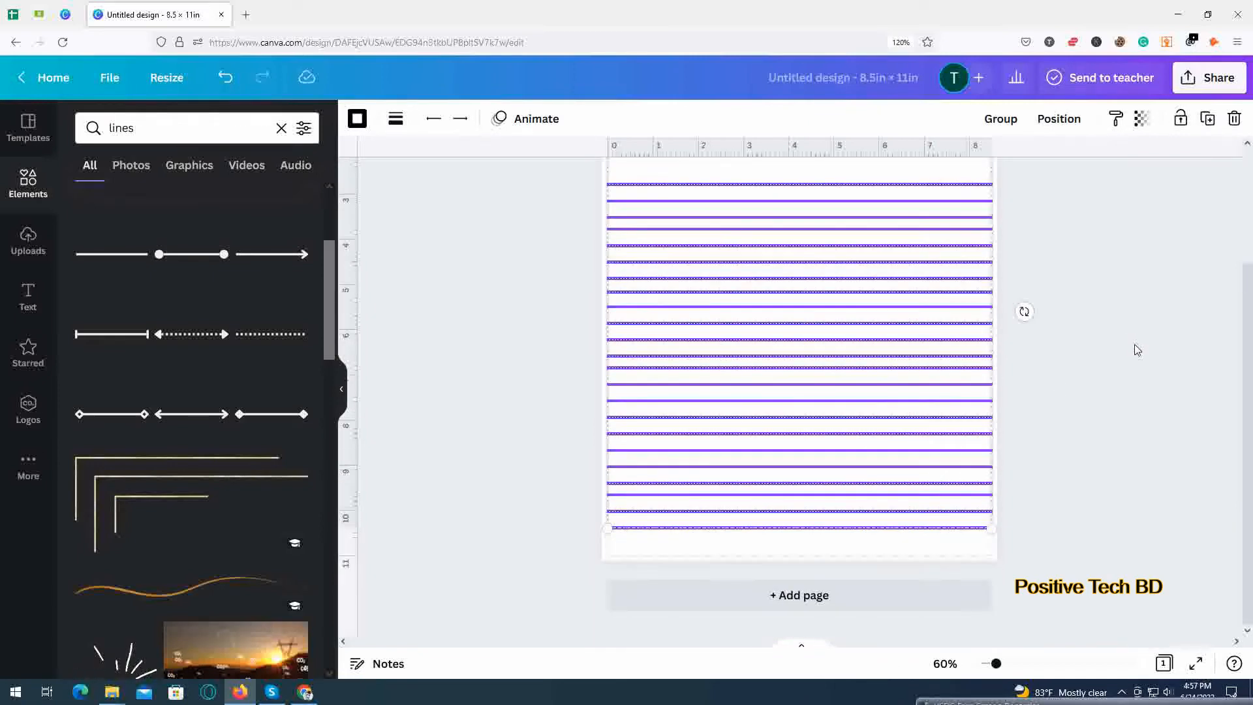
pyautogui.scroll(3, 1166, 393)
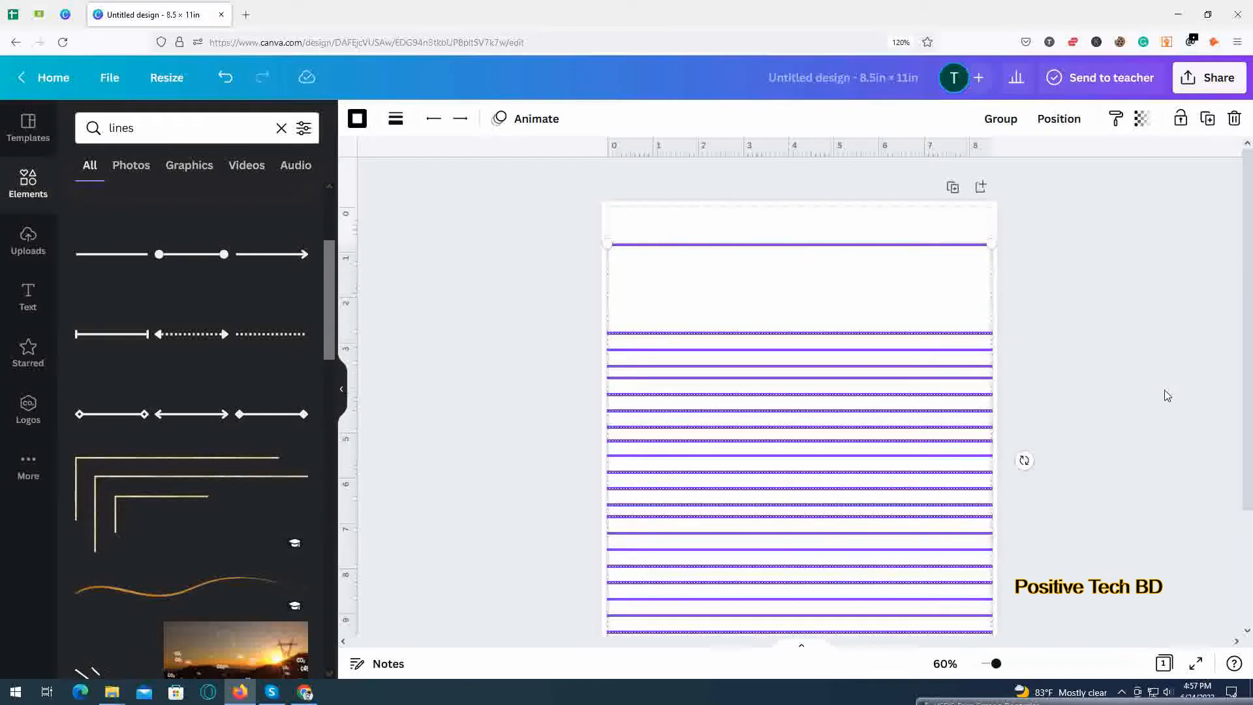
pyautogui.click(1059, 118)
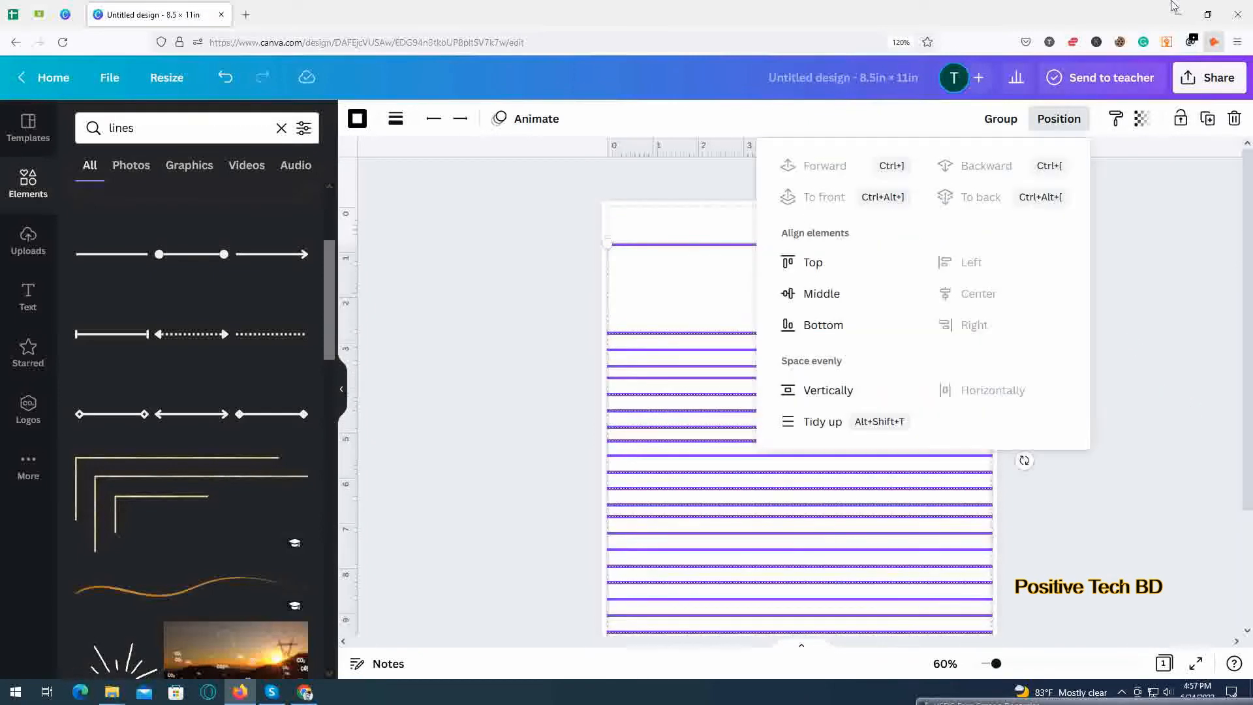
pyautogui.click(802, 422)
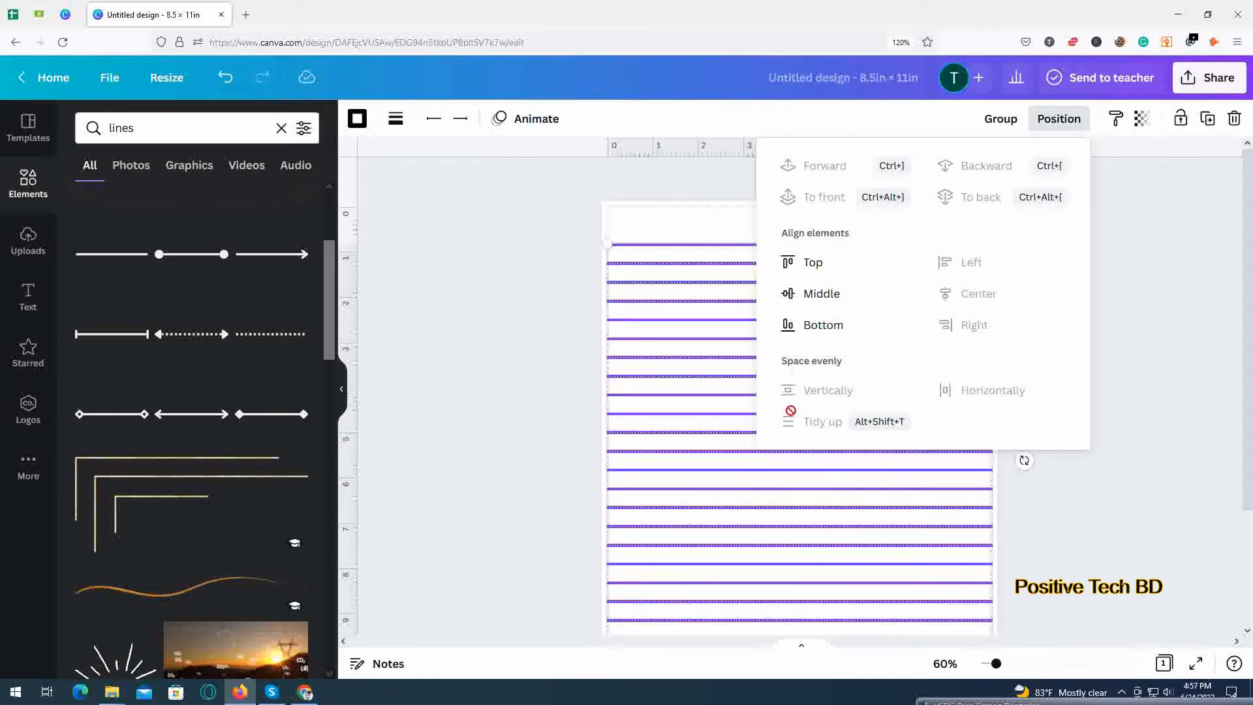
pyautogui.click(1104, 477)
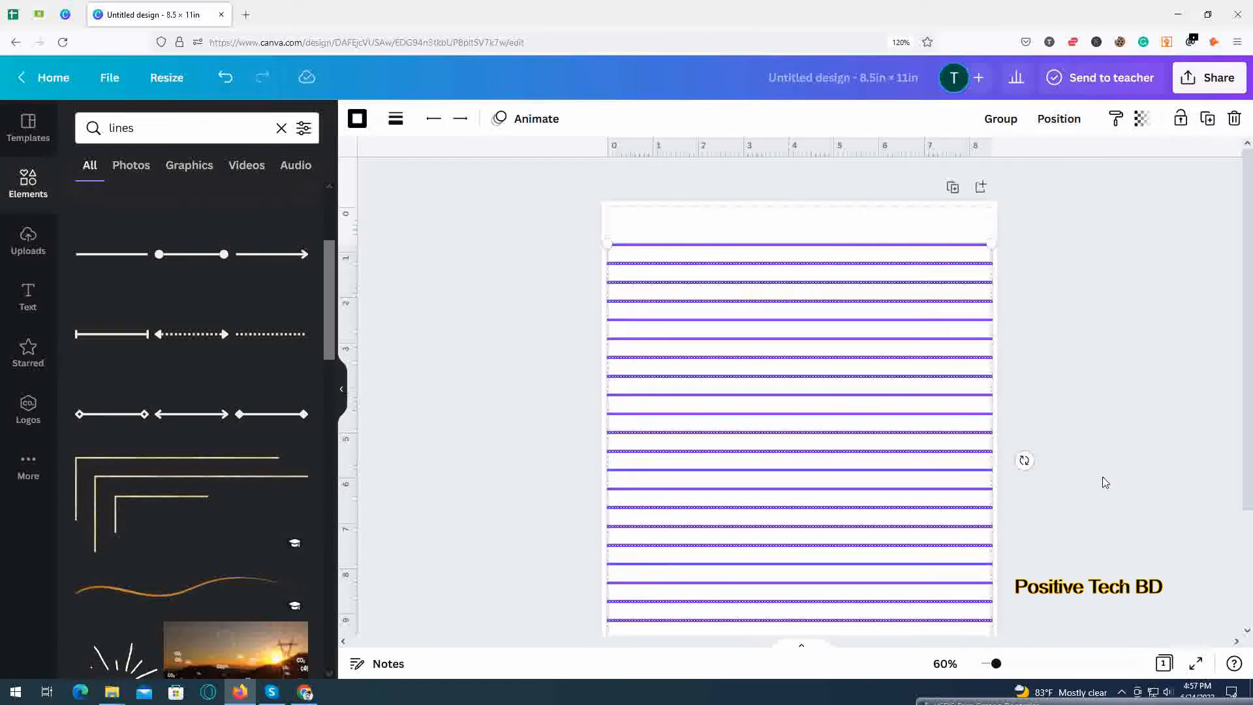
pyautogui.click(1104, 477)
# - Examine the line spacing and page margins from top to bottom, both close up and with the whole page in view
pyautogui.scroll(-3, 1121, 455)
pyautogui.keyDown('ctrl'); pyautogui.scroll(5, 1123, 460); pyautogui.keyUp('ctrl')
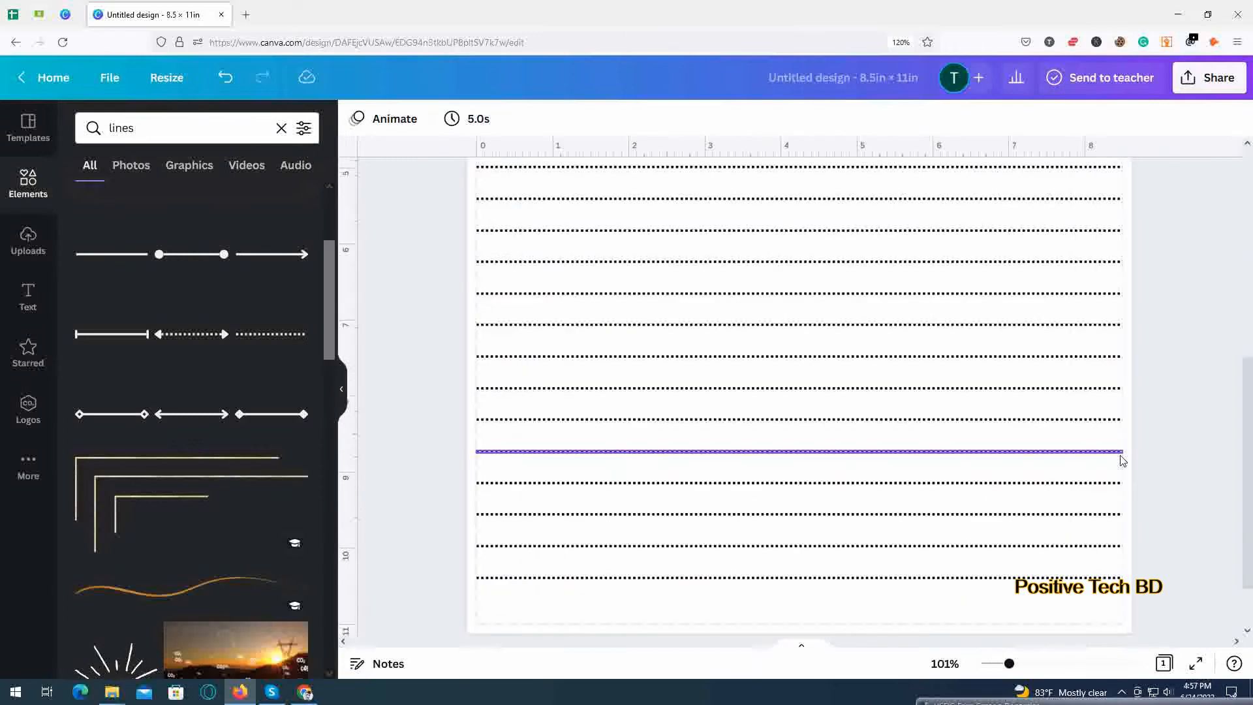
pyautogui.scroll(2, 1192, 422)
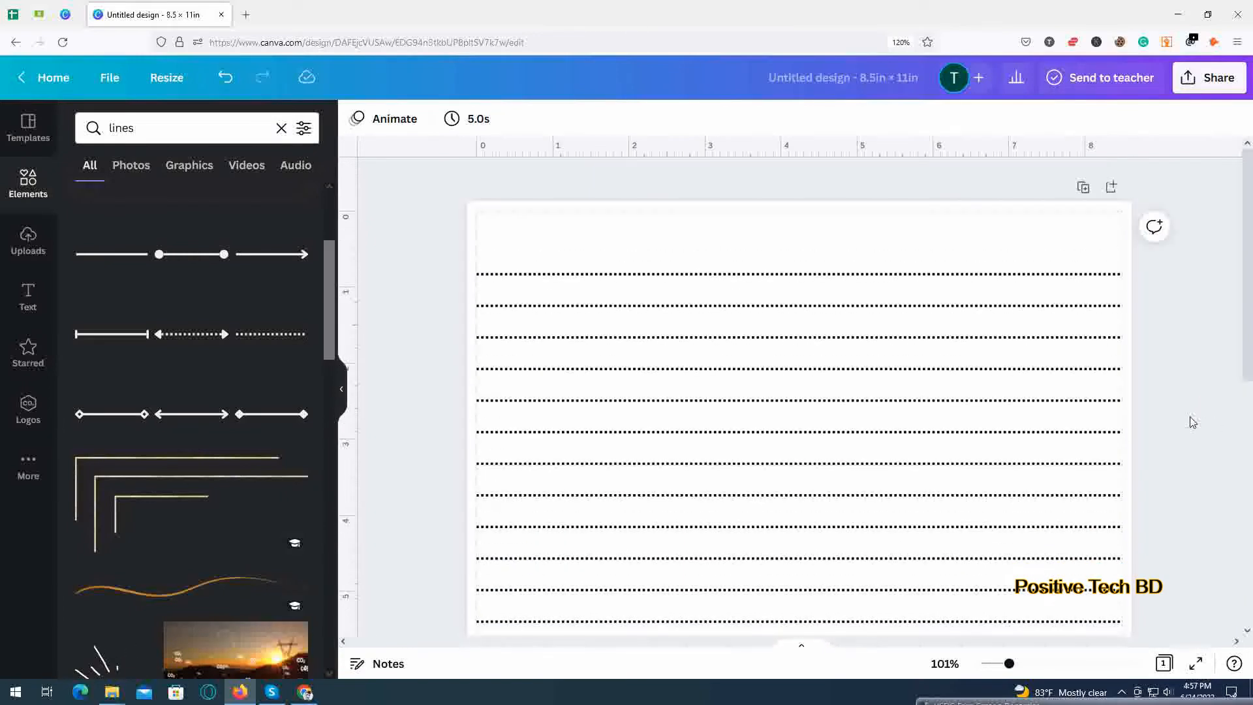
pyautogui.keyDown('ctrl'); pyautogui.scroll(-5, 1154, 395); pyautogui.keyUp('ctrl')
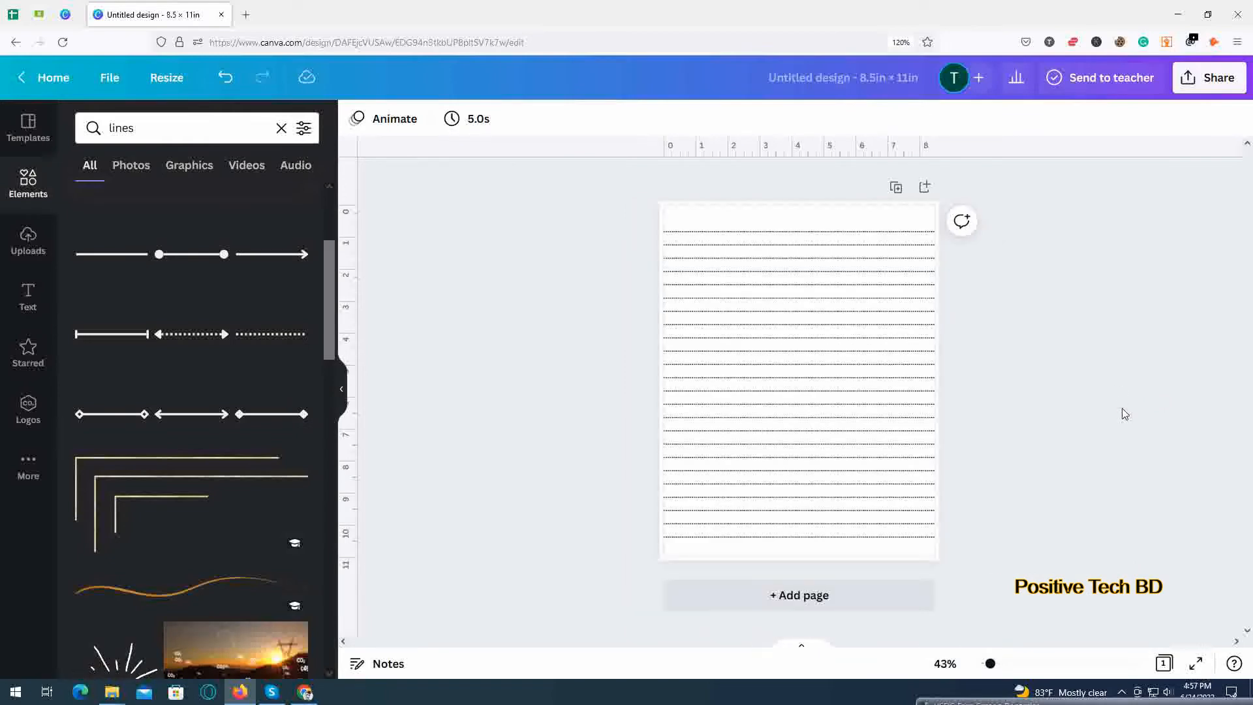
pyautogui.keyDown('ctrl'); pyautogui.scroll(3, 1124, 413); pyautogui.keyUp('ctrl')
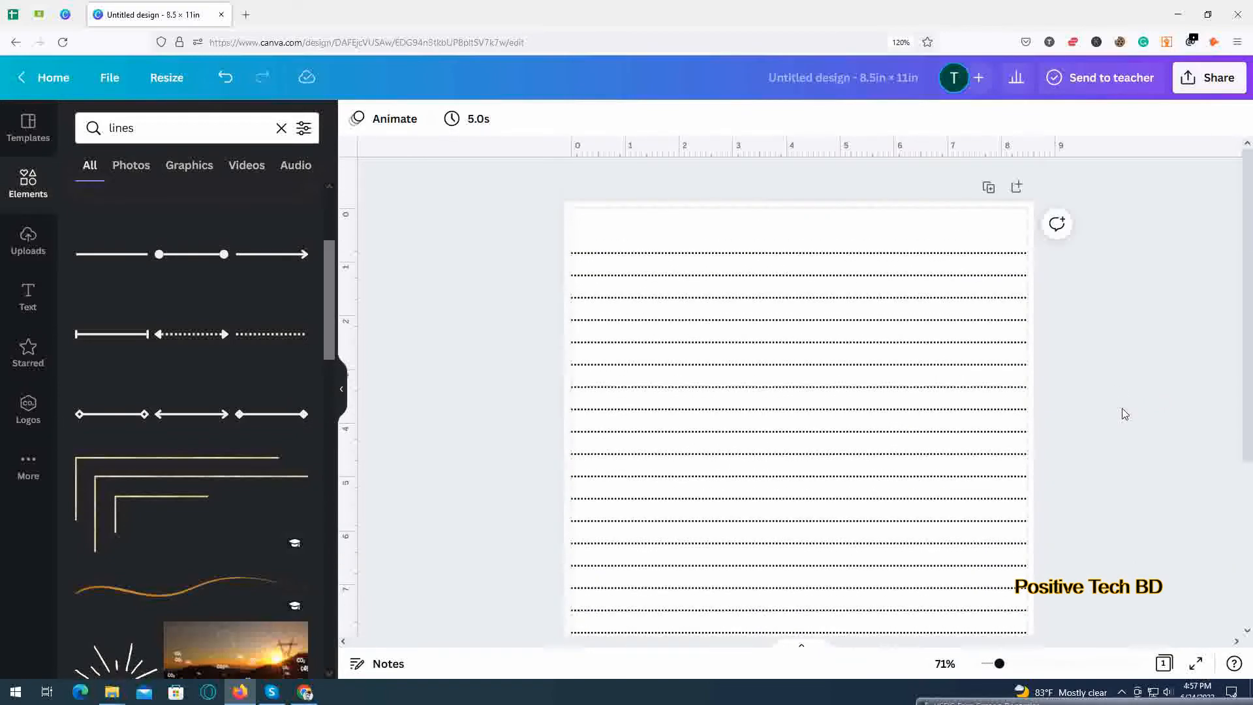
pyautogui.keyDown('ctrl'); pyautogui.scroll(-2, 1125, 413); pyautogui.keyUp('ctrl')
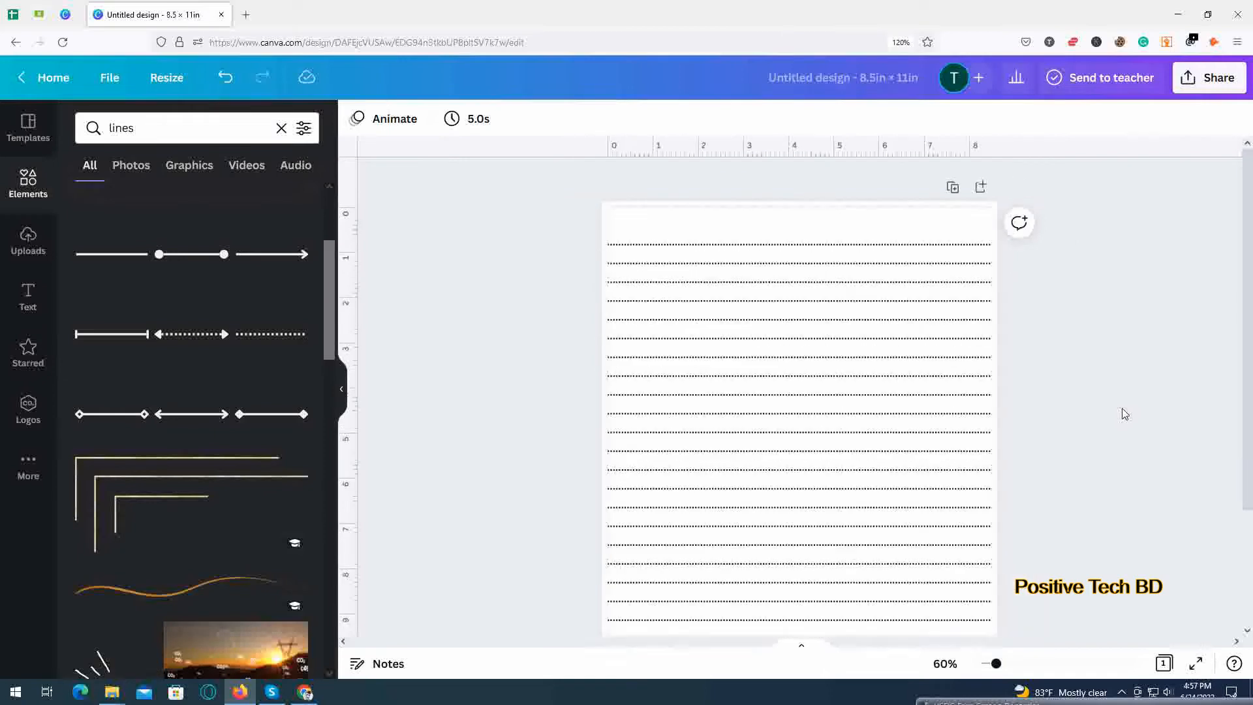
pyautogui.keyDown('ctrl'); pyautogui.scroll(-1, 1124, 414); pyautogui.keyUp('ctrl')
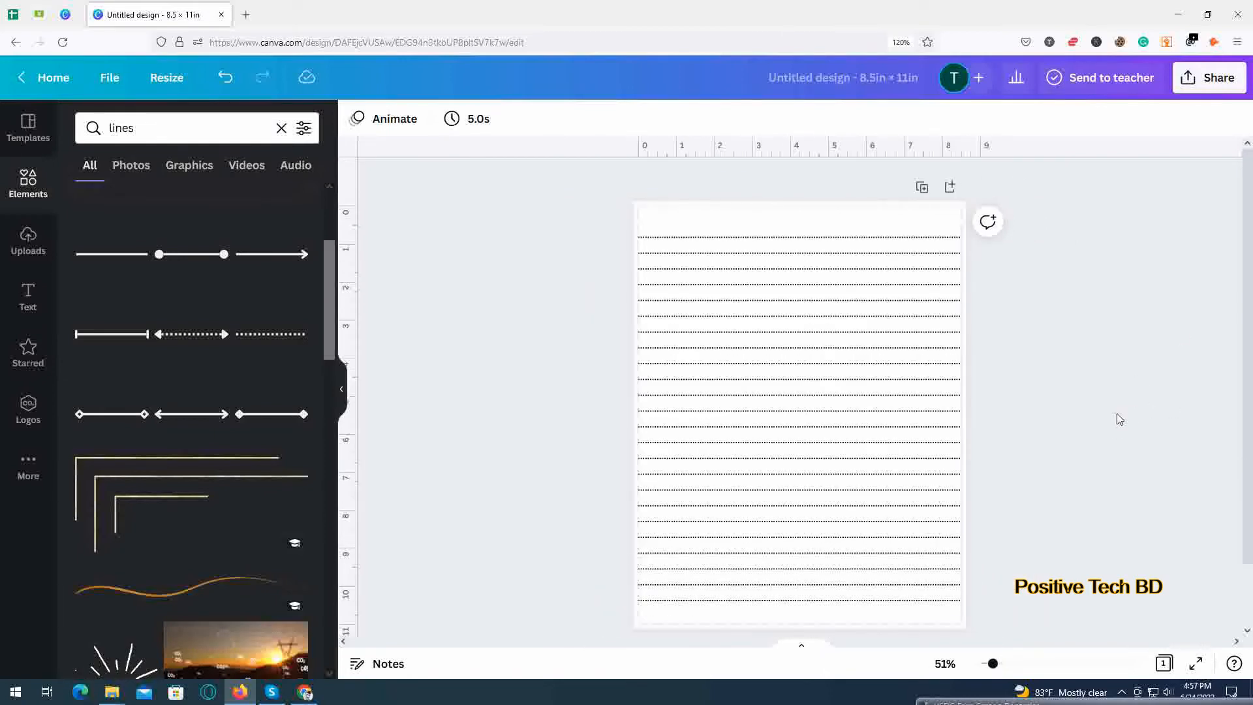
pyautogui.scroll(-1, 1120, 419)
pyautogui.scroll(1, 1120, 419)
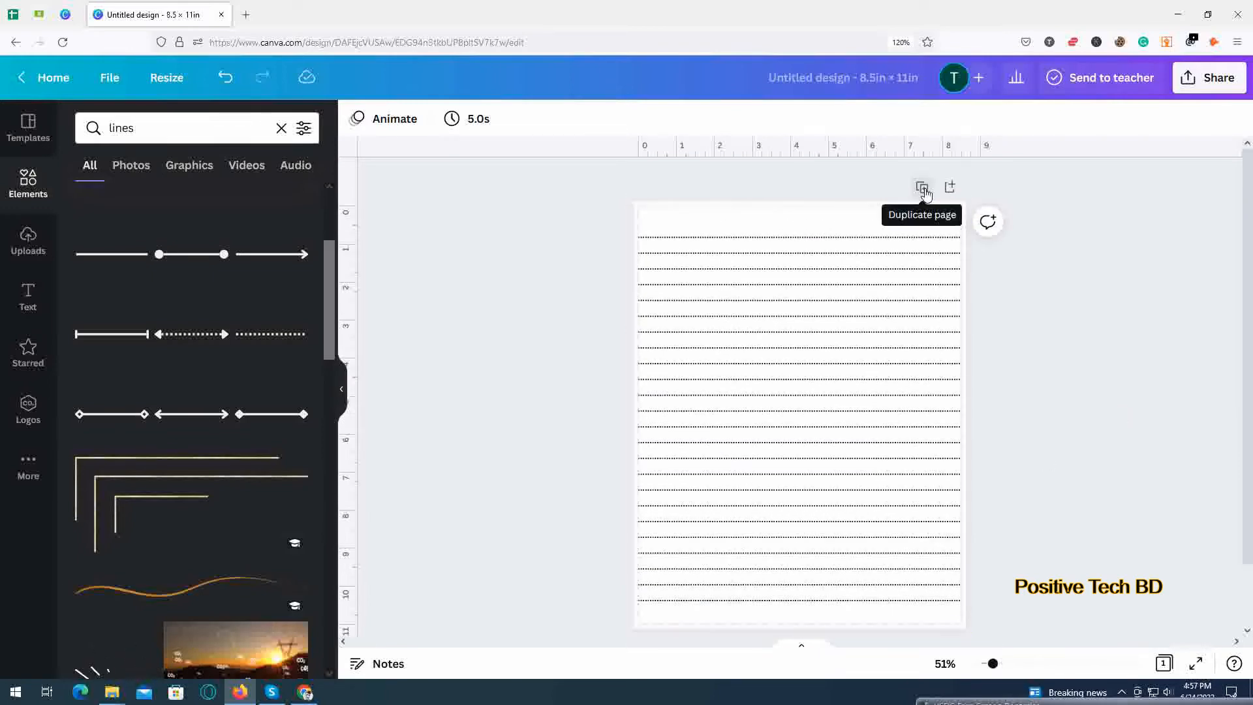
# - Duplicate the finished lined page repeatedly until the design has five pages
pyautogui.click(923, 190)
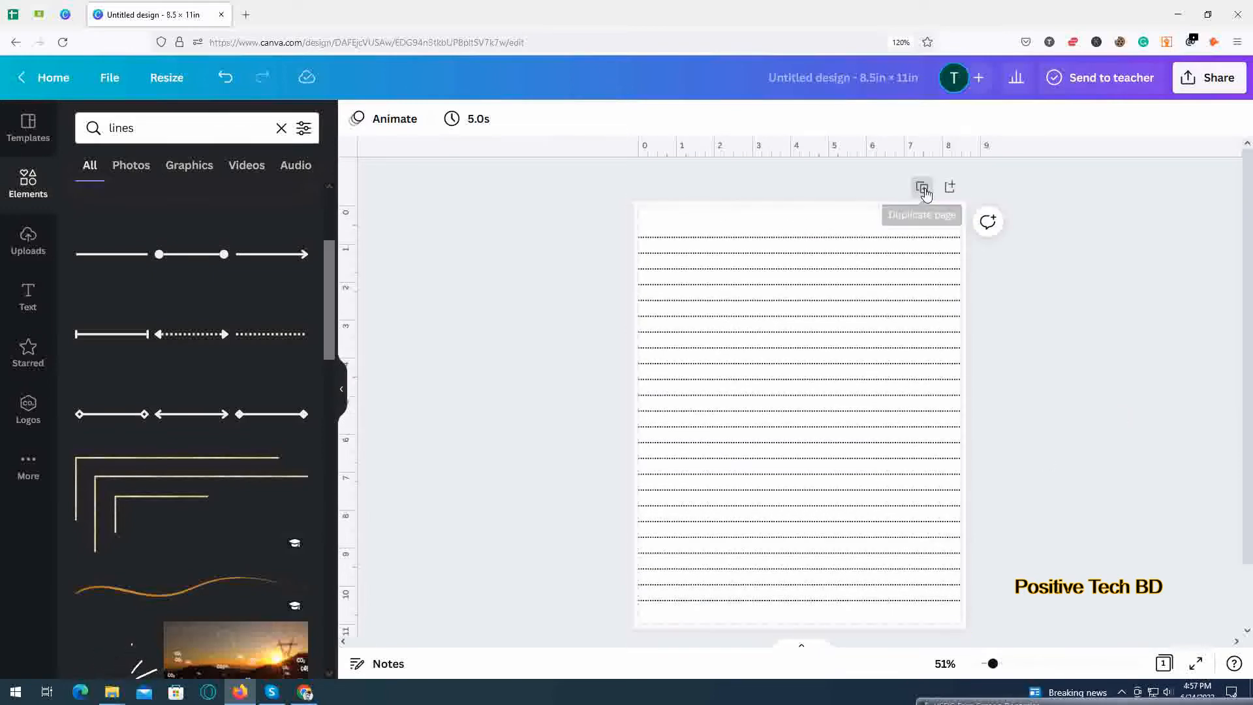
pyautogui.scroll(8, 1043, 332)
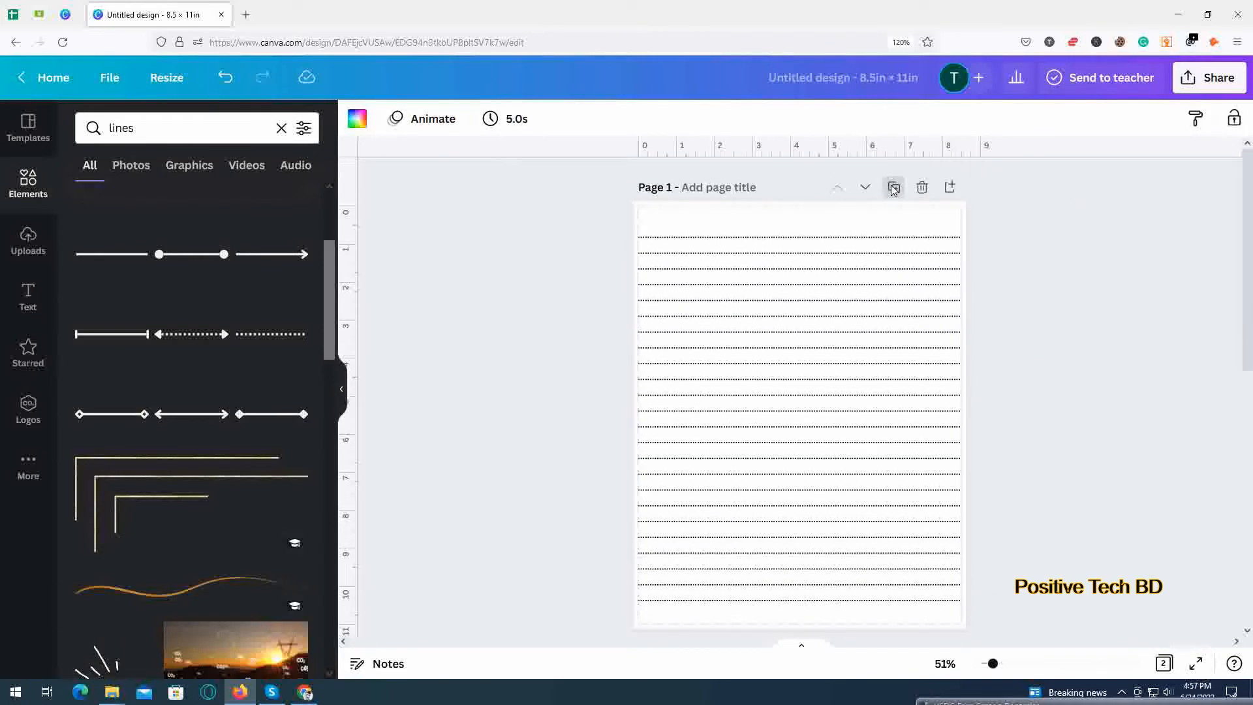
pyautogui.click(894, 189)
pyautogui.click(893, 190)
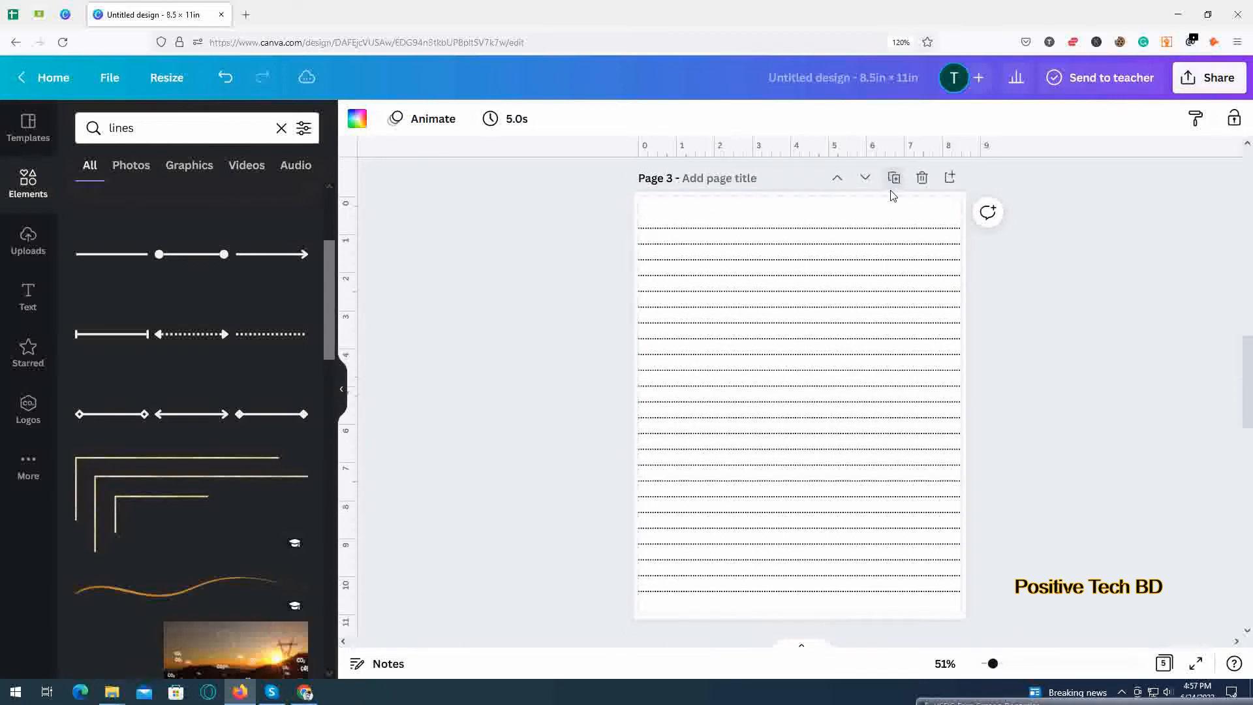
# - Keep duplicating the lined page until the design has 20 pages
pyautogui.click(893, 190)
pyautogui.click(893, 190)
pyautogui.click(893, 190)
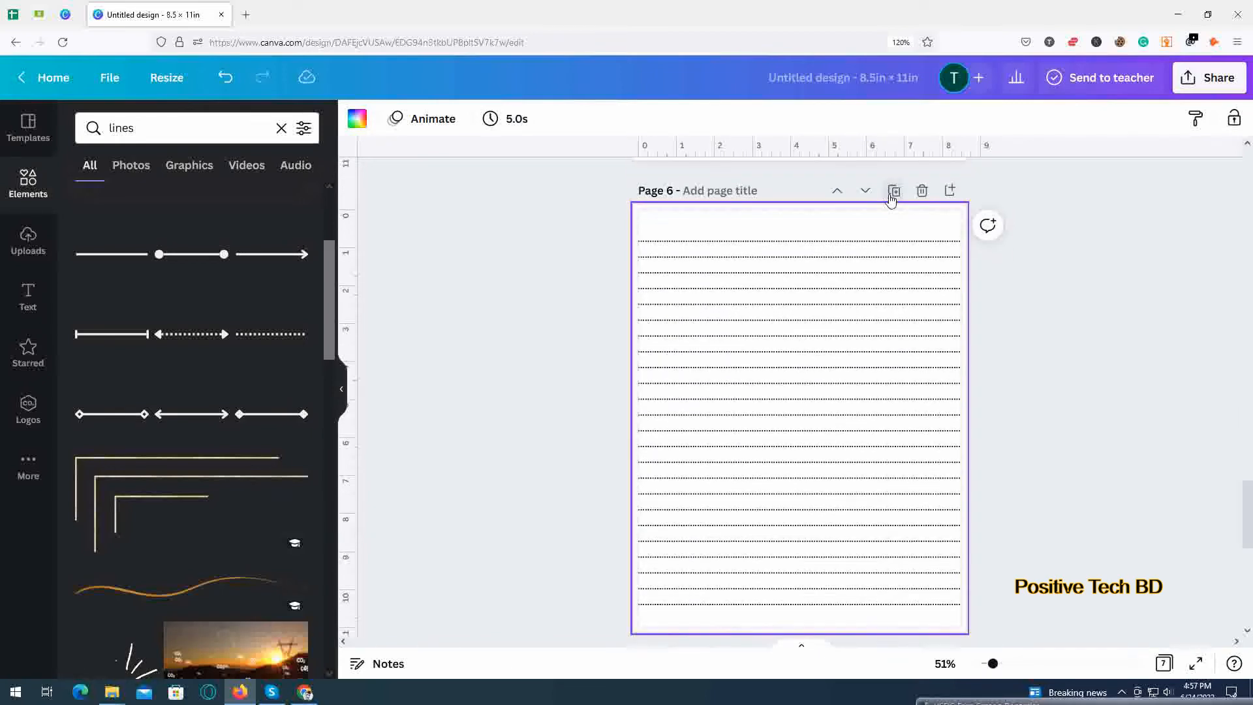
pyautogui.click(894, 190)
pyautogui.click(893, 192)
pyautogui.click(894, 192)
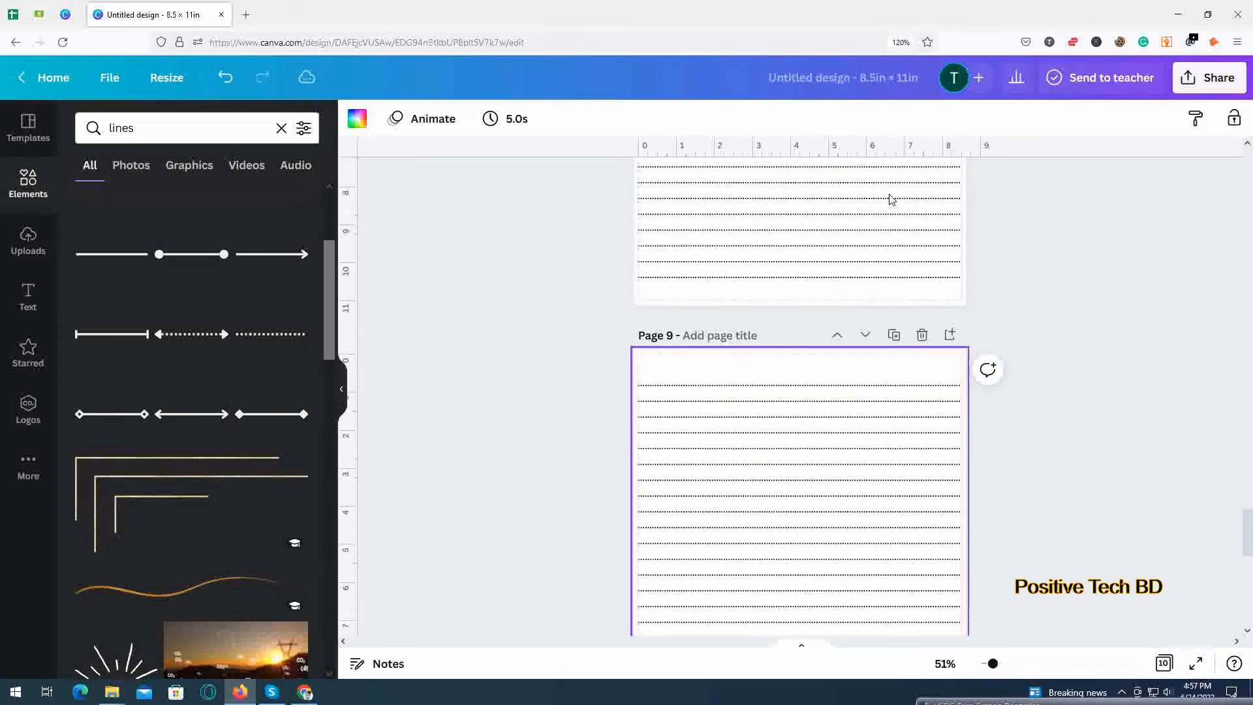
pyautogui.click(894, 192)
pyautogui.click(893, 193)
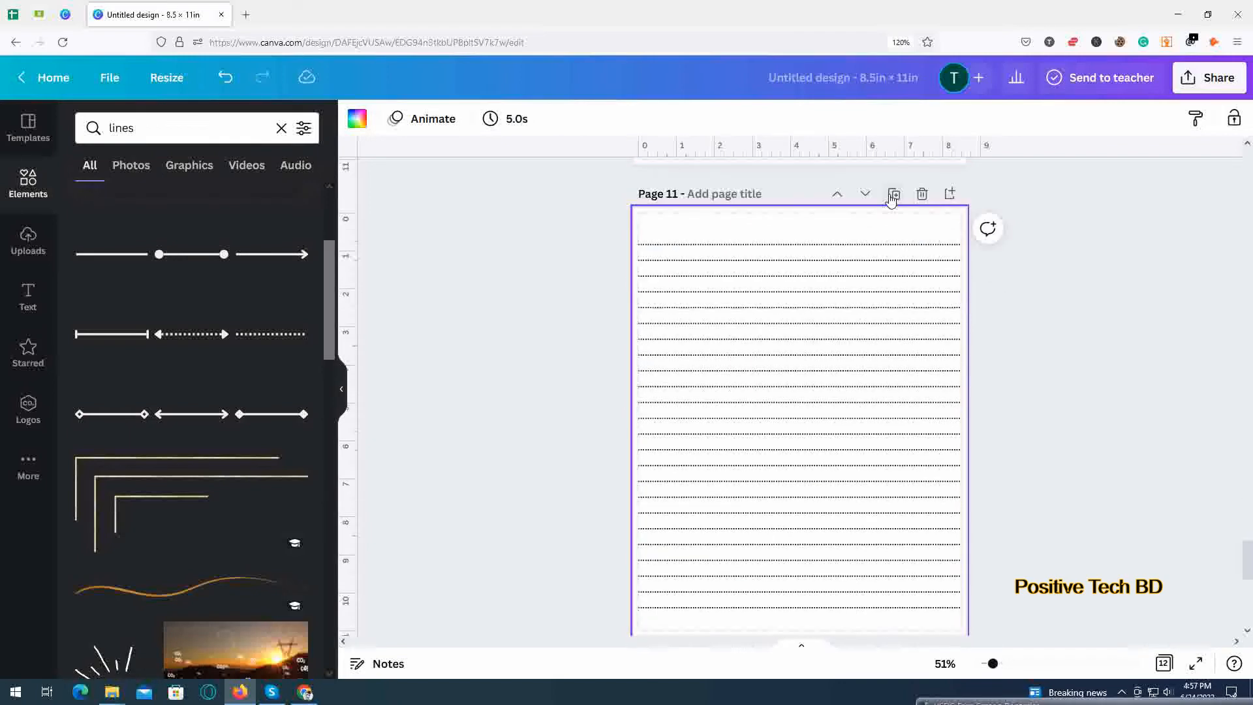
pyautogui.click(893, 193)
pyautogui.click(893, 193)
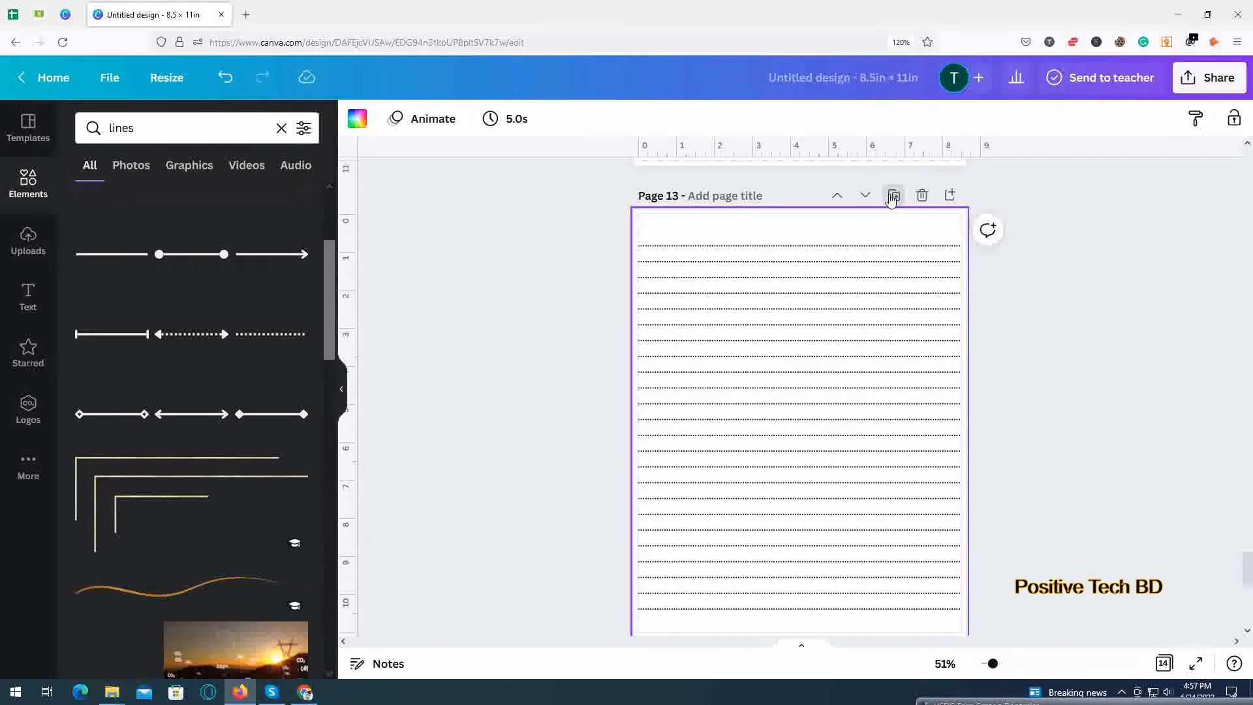
pyautogui.click(893, 196)
pyautogui.click(893, 196)
pyautogui.click(894, 197)
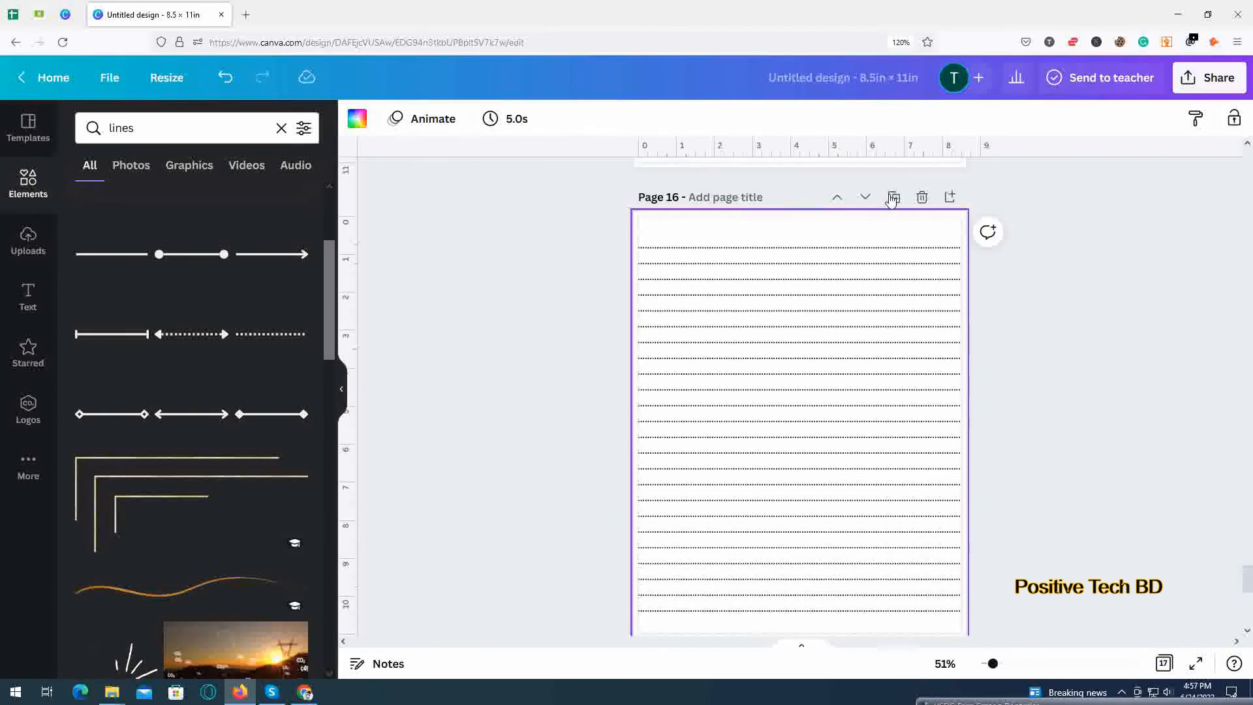
pyautogui.click(894, 197)
pyautogui.click(893, 197)
pyautogui.click(893, 197)
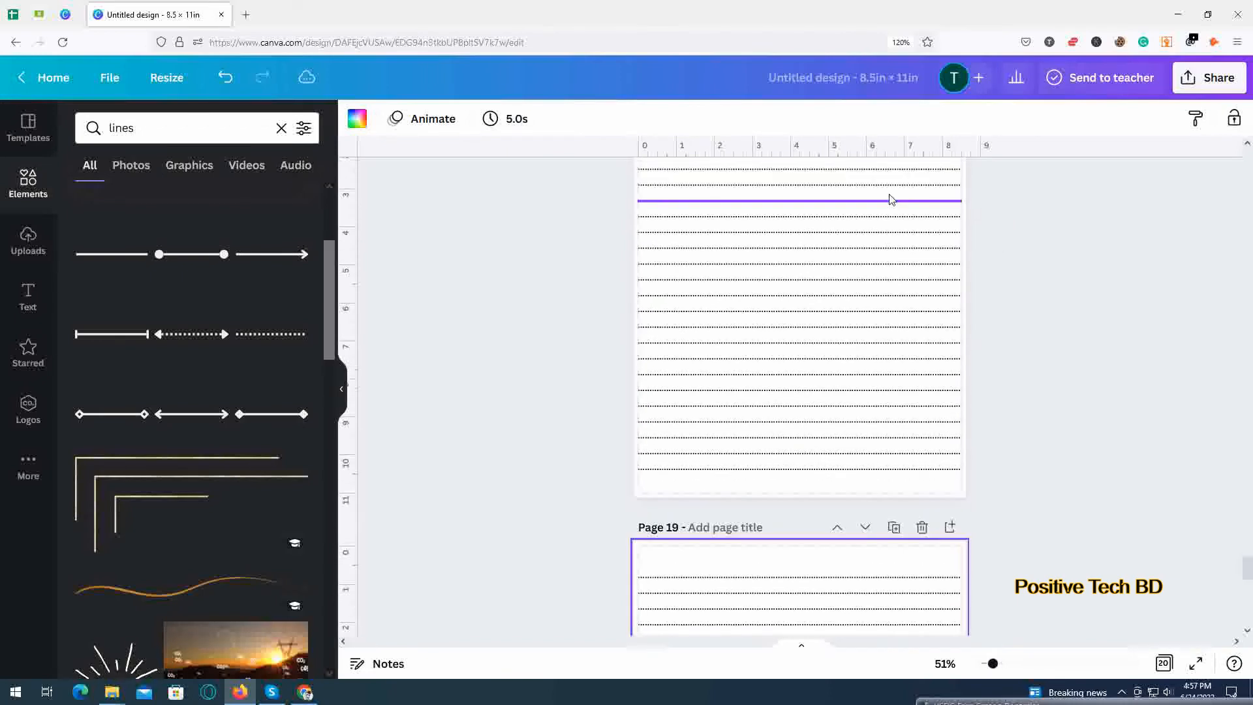
pyautogui.scroll(-2, 1070, 432)
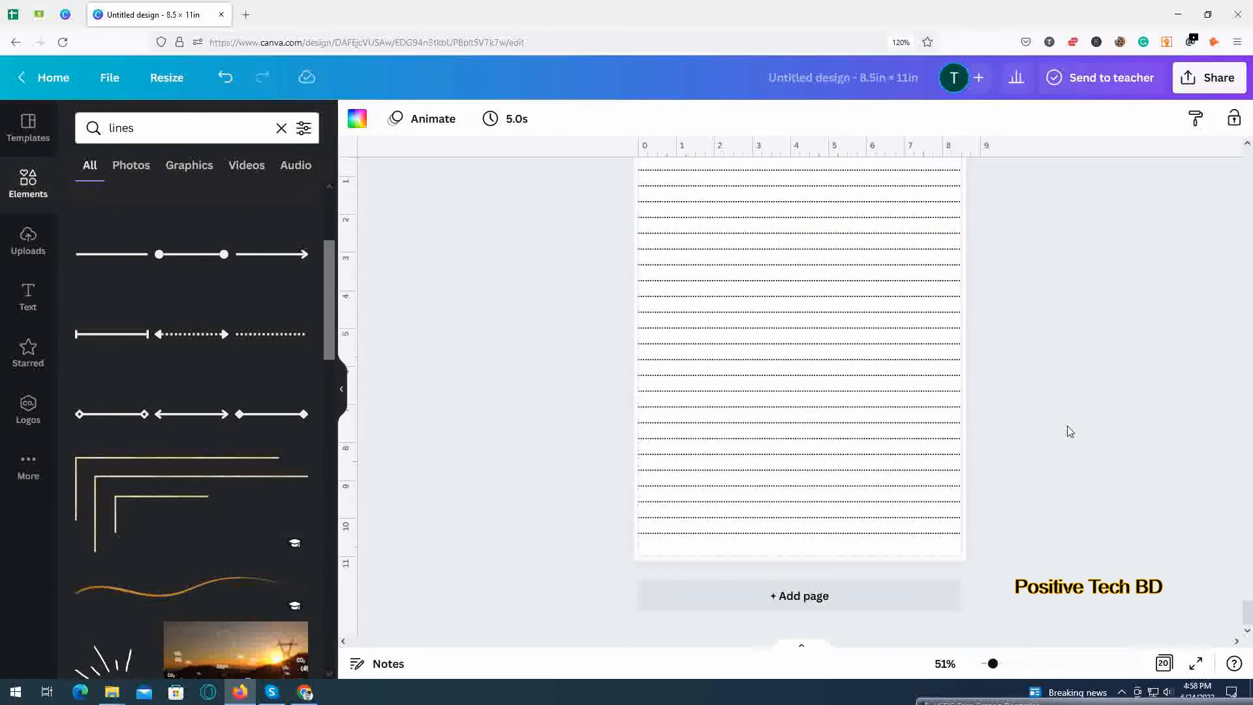
# - Return to the first page and title the design "Raised Lines"
pyautogui.scroll(15, 1070, 432)
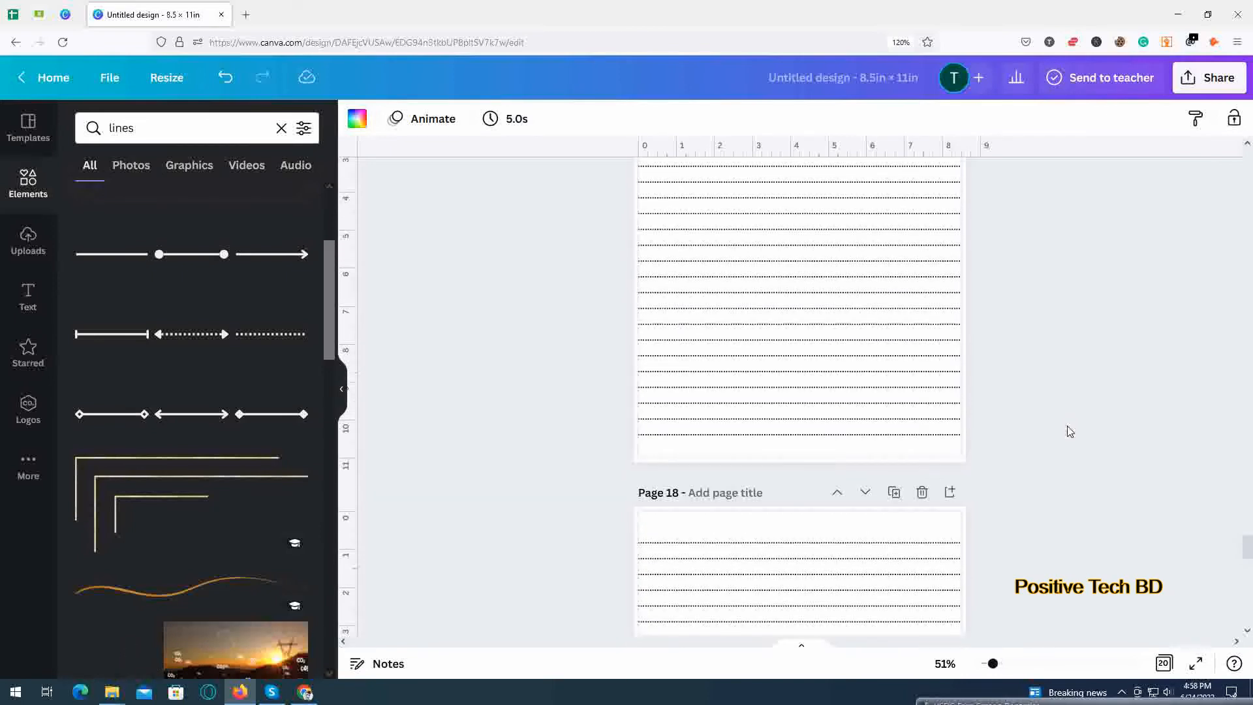
pyautogui.scroll(13, 1070, 431)
pyautogui.moveTo(1248, 492); pyautogui.dragTo(1249, 153)
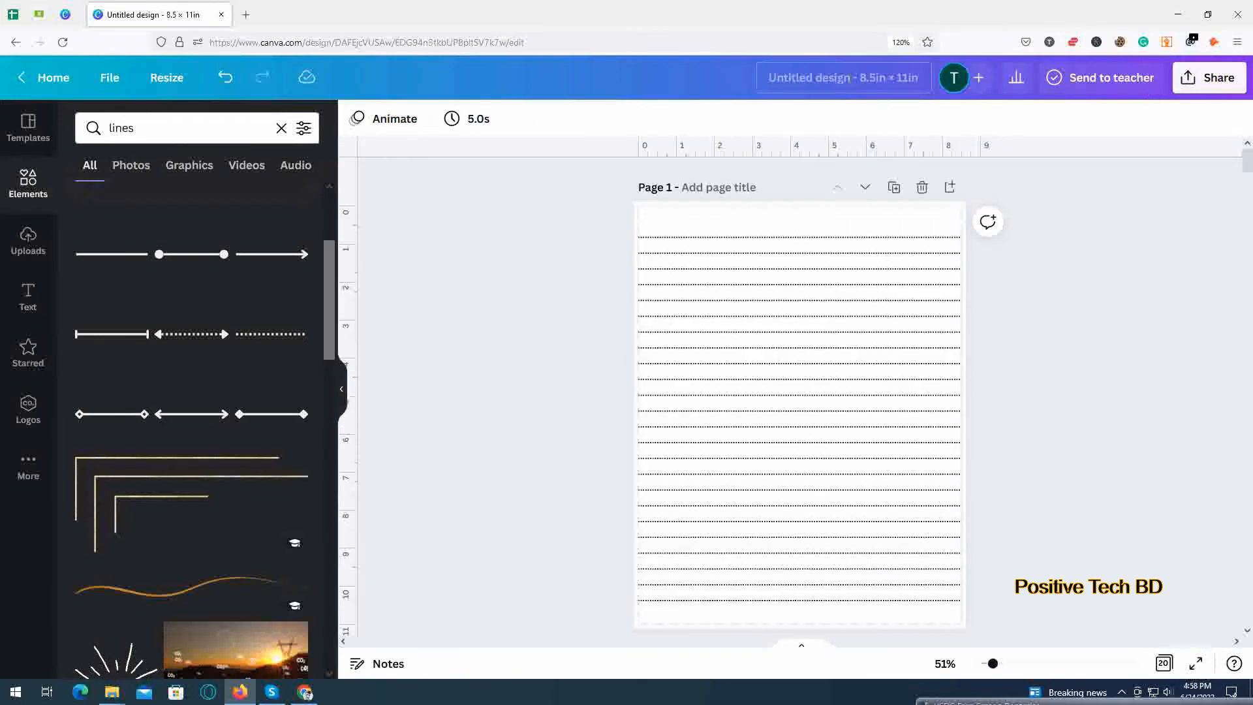
pyautogui.click(849, 78)
pyautogui.write('Raise')
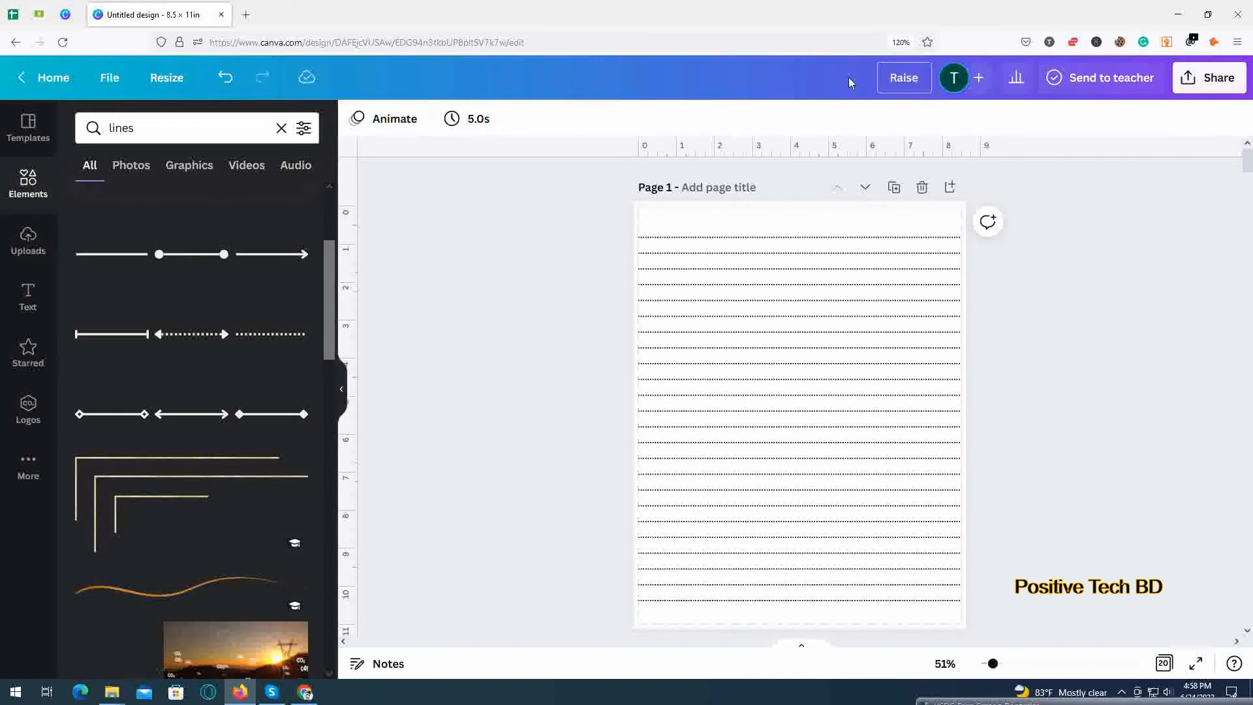
pyautogui.write('d Lines')
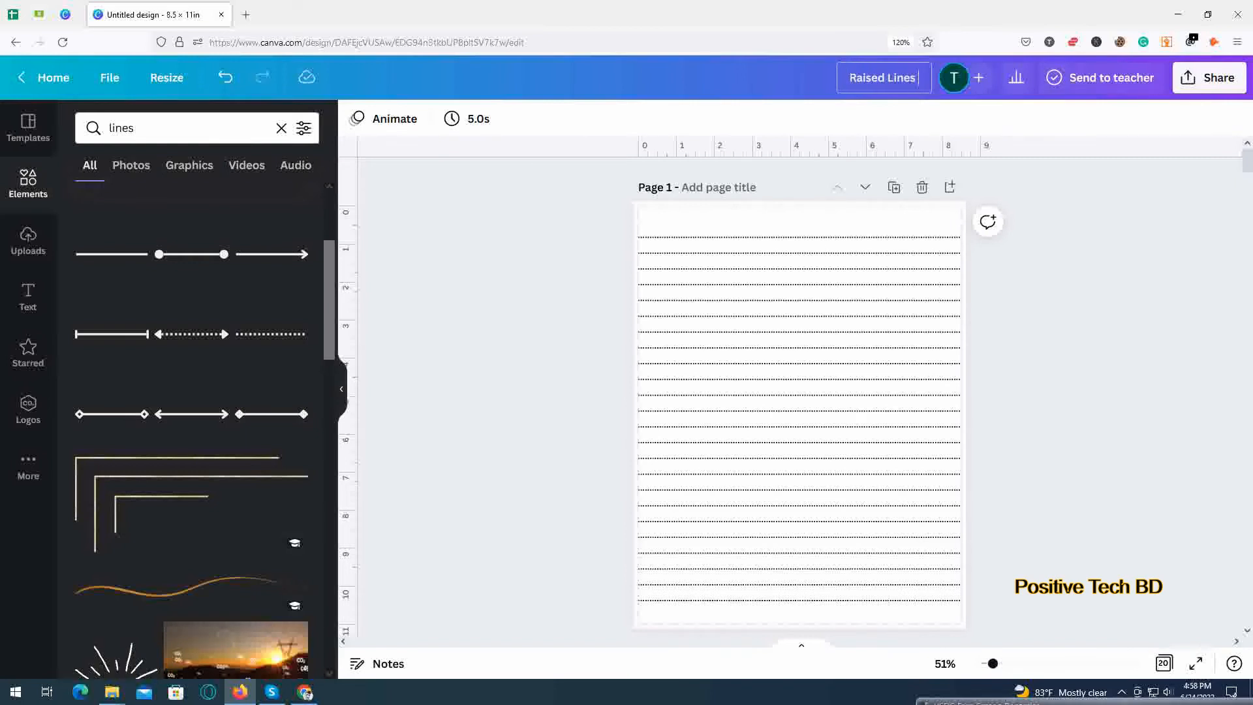
pyautogui.click(1088, 289)
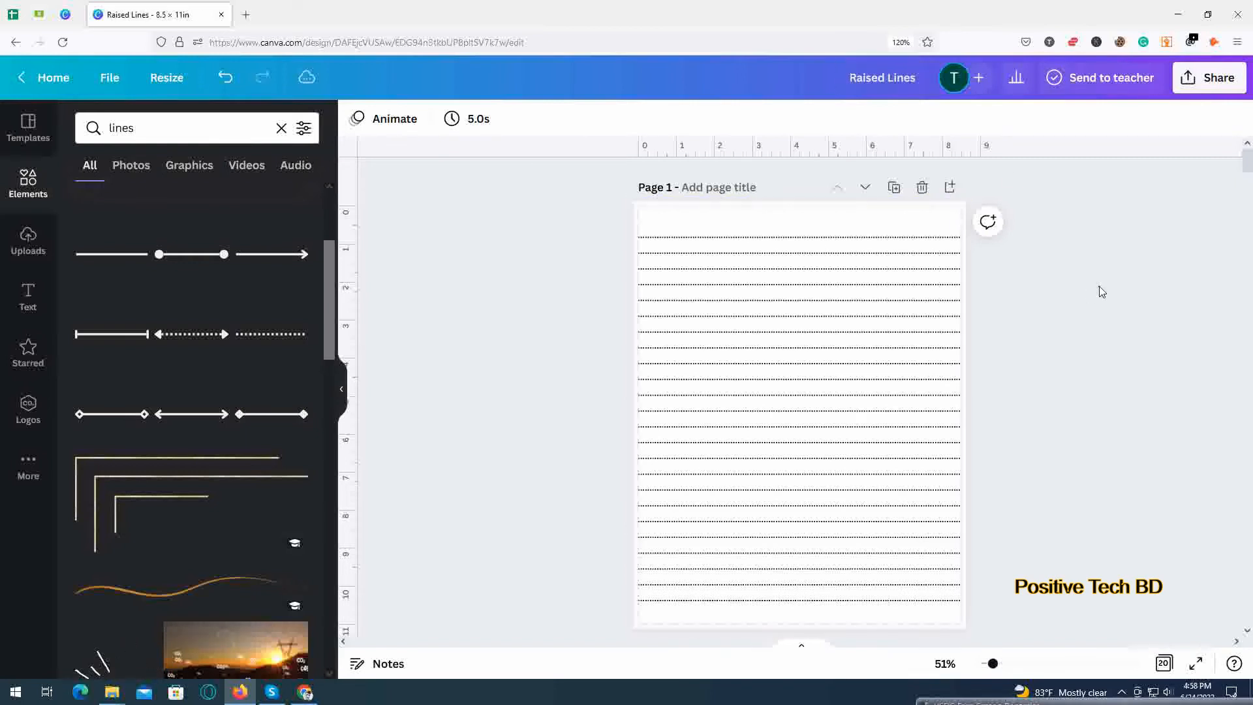
# - Download all pages of the design as a PDF Standard file
pyautogui.click(1212, 77)
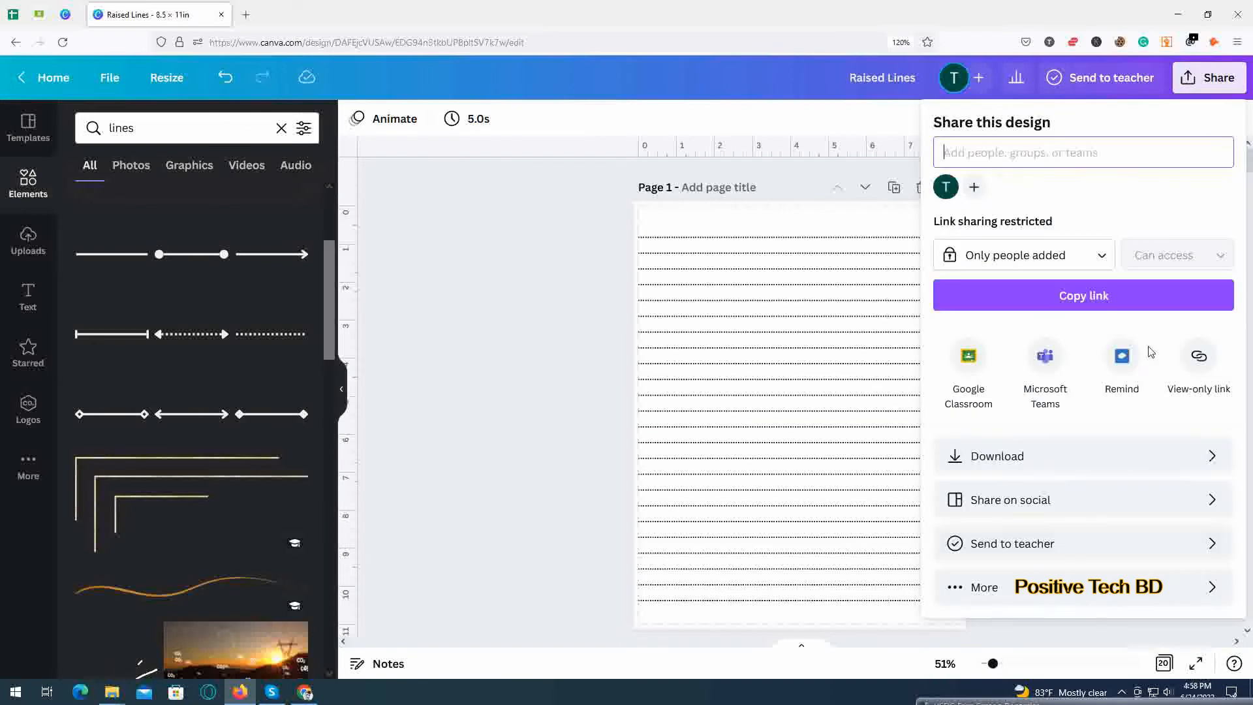
pyautogui.click(1086, 461)
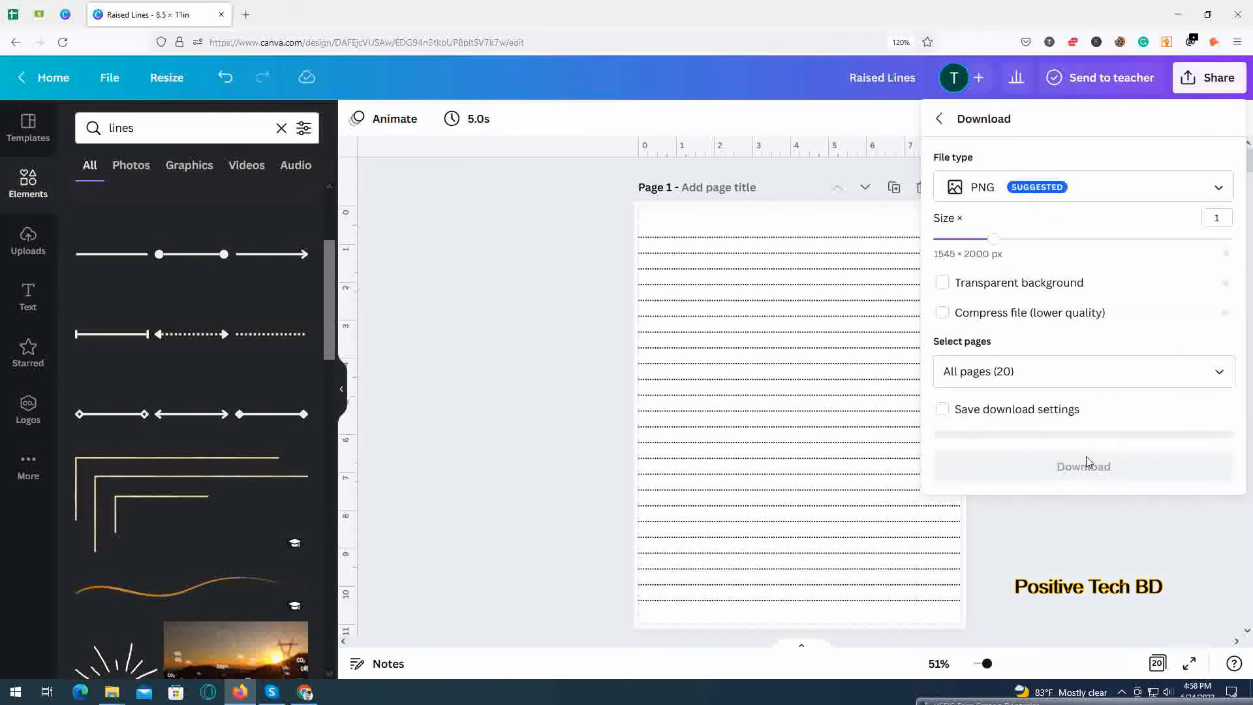
pyautogui.click(1076, 190)
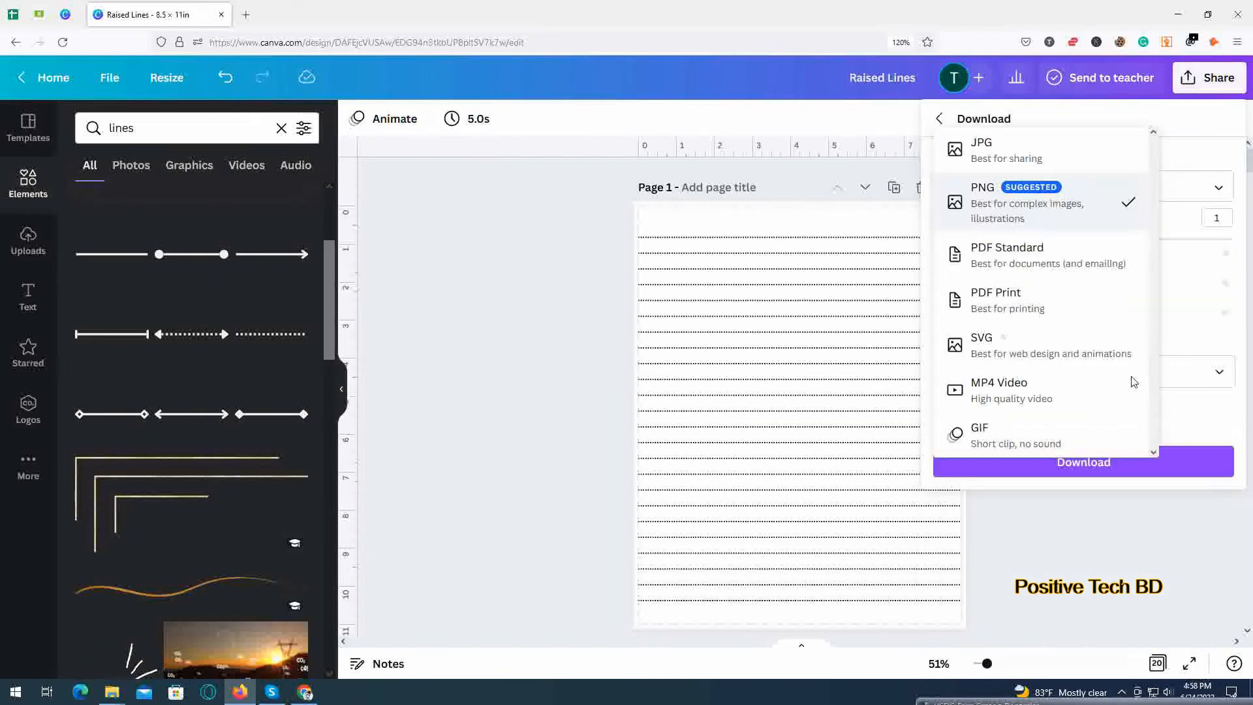
pyautogui.click(1074, 267)
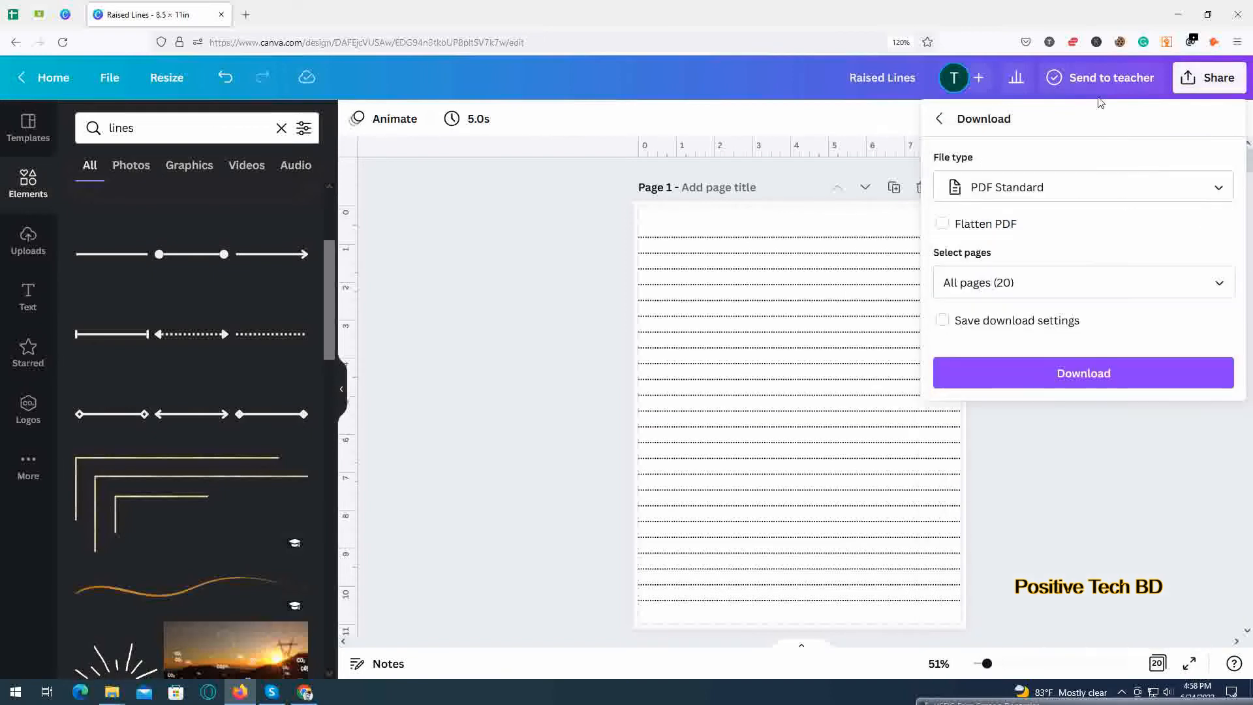
pyautogui.click(1124, 377)
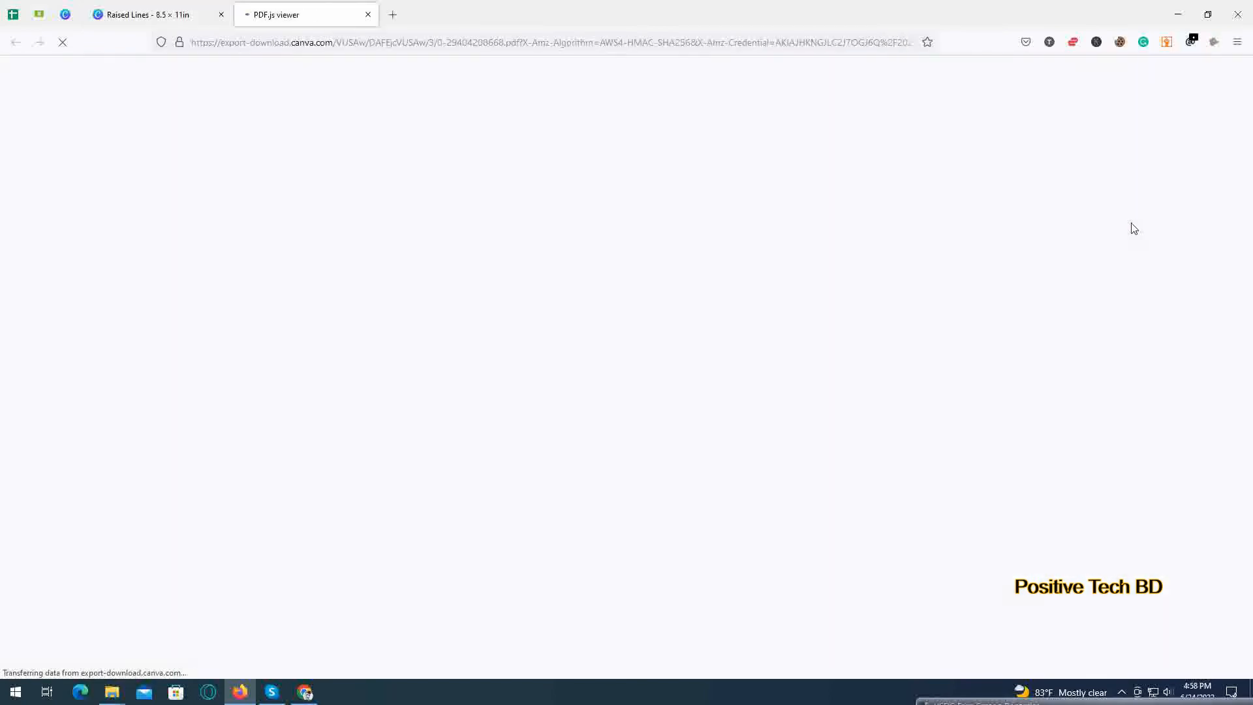
# - Examine the exported PDF from the first to the last page, checking the dotted lines both close up and with whole pages in view
pyautogui.keyDown('ctrl'); pyautogui.scroll(-3, 752, 373); pyautogui.keyUp('ctrl')
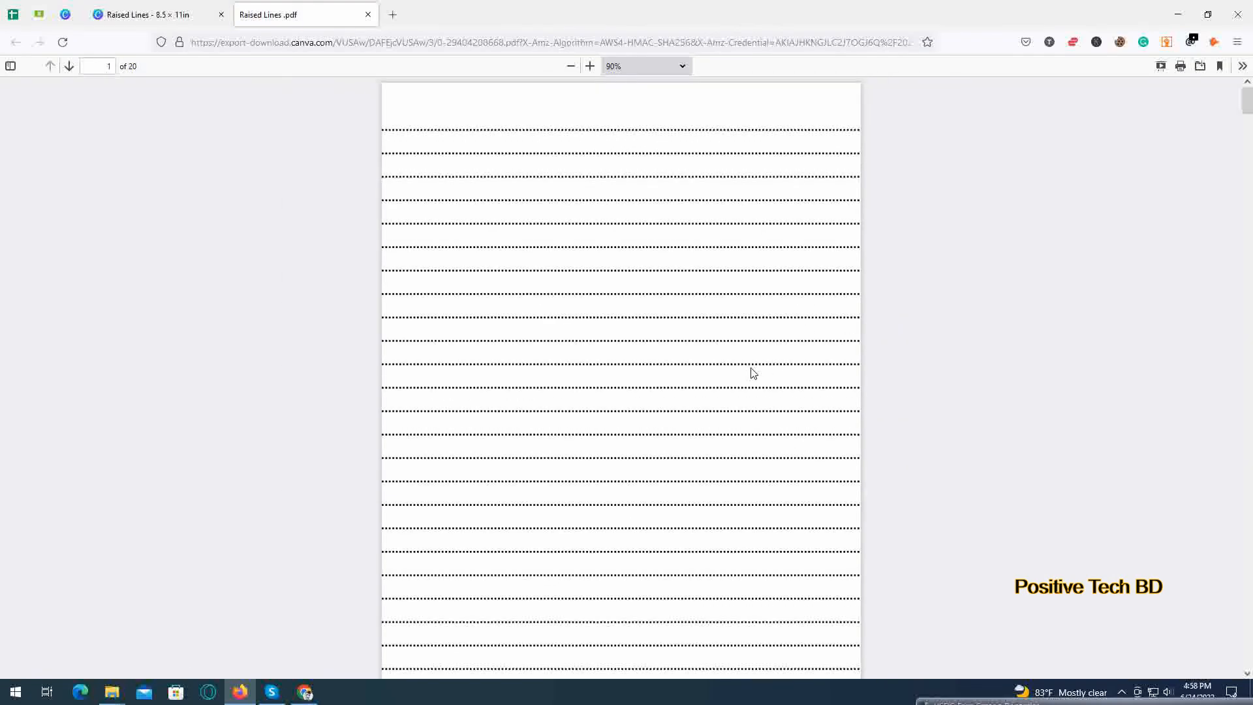
pyautogui.keyDown('ctrl'); pyautogui.scroll(-2, 751, 372); pyautogui.keyUp('ctrl')
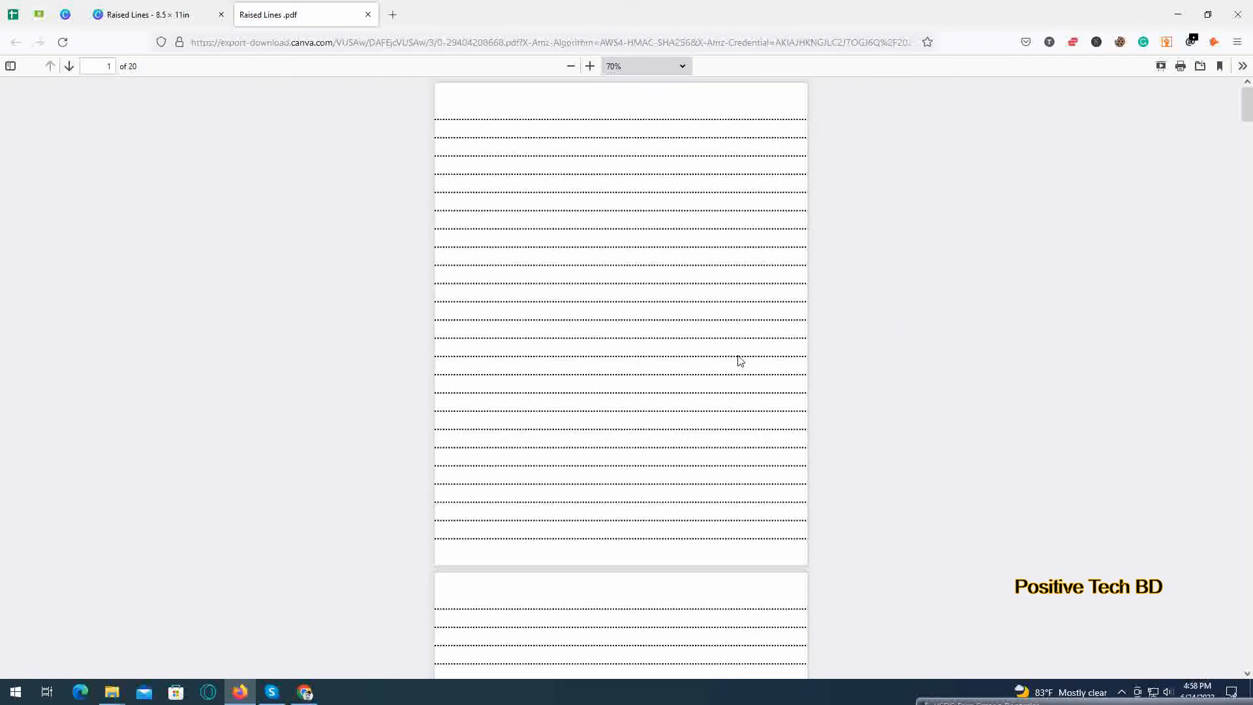
pyautogui.scroll(-20, 709, 396)
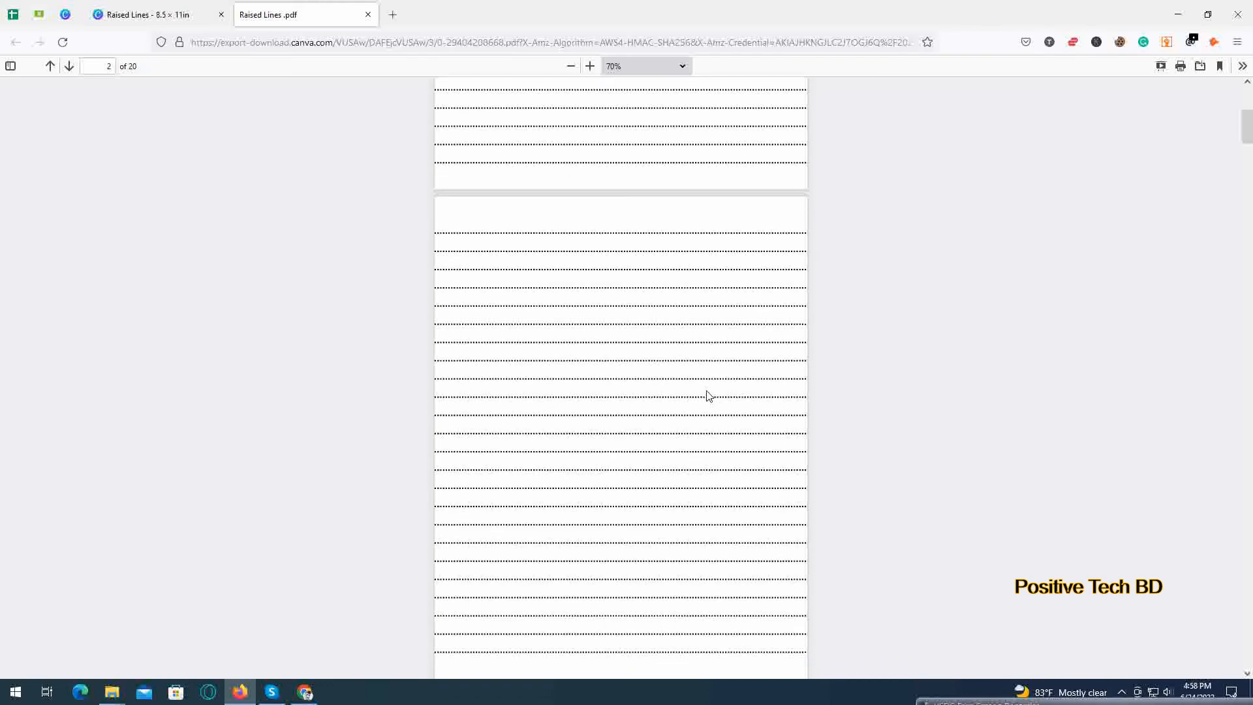
pyautogui.scroll(-20, 708, 396)
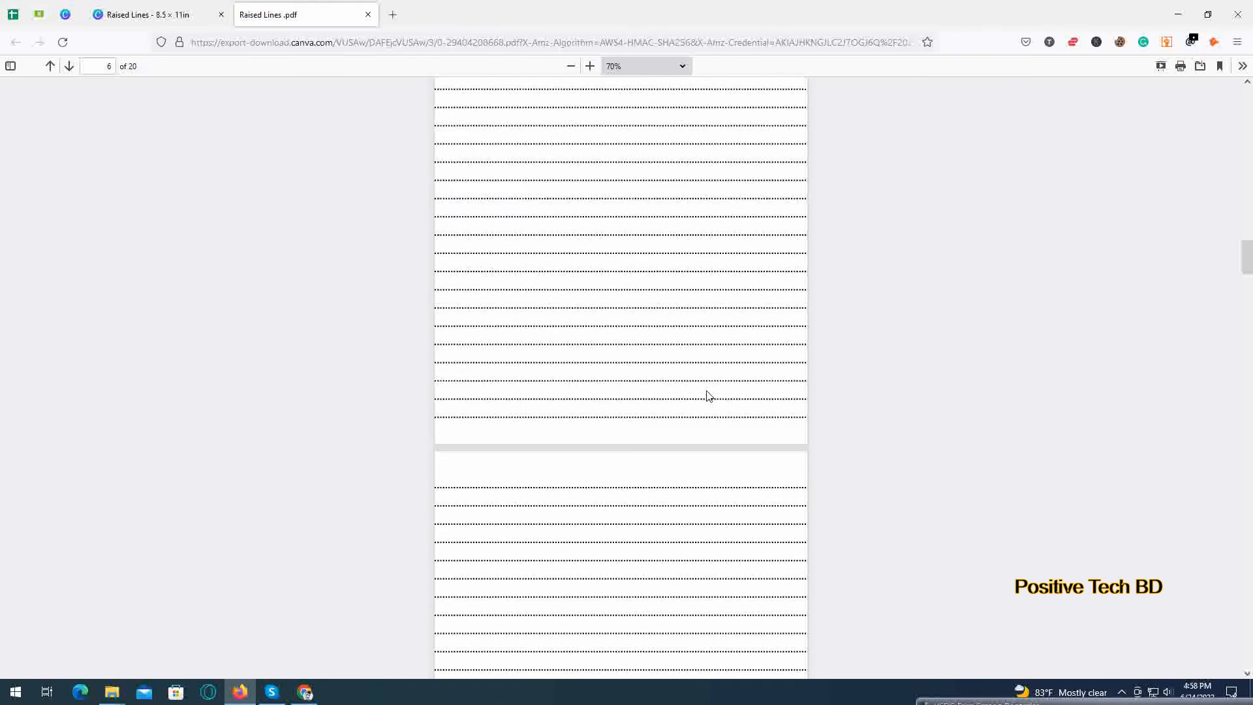
pyautogui.scroll(-20, 709, 400)
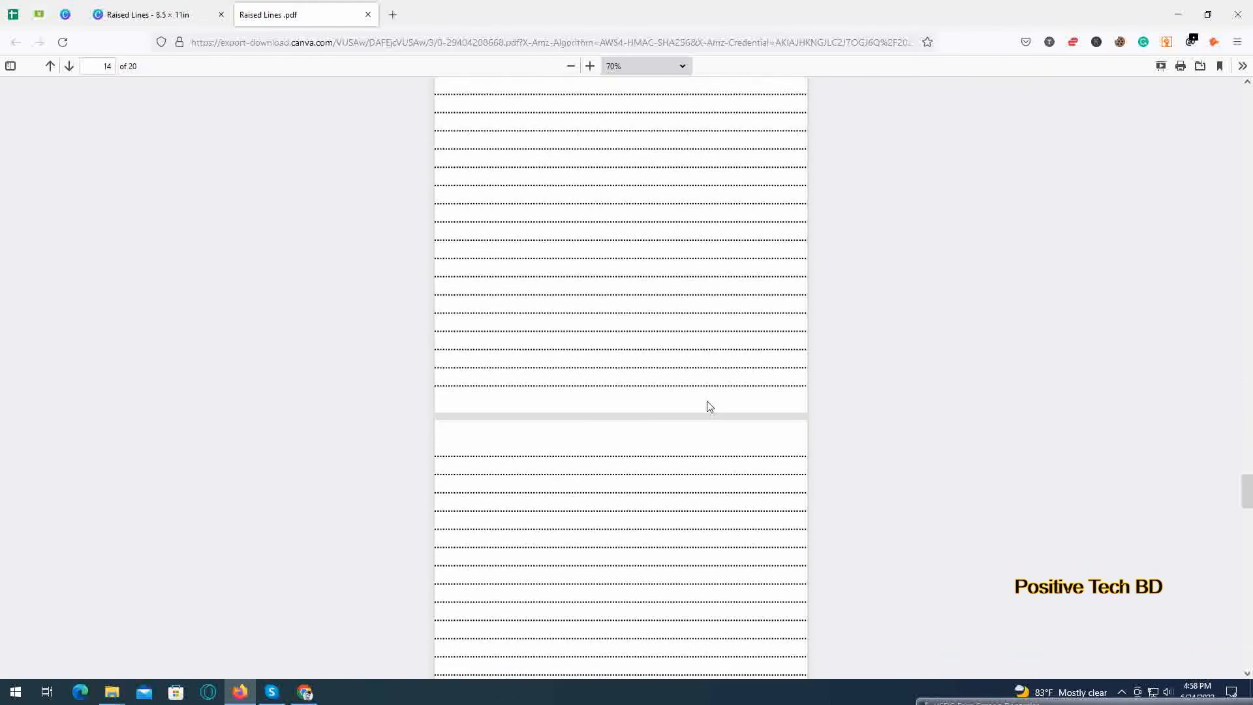
pyautogui.scroll(-2, 708, 408)
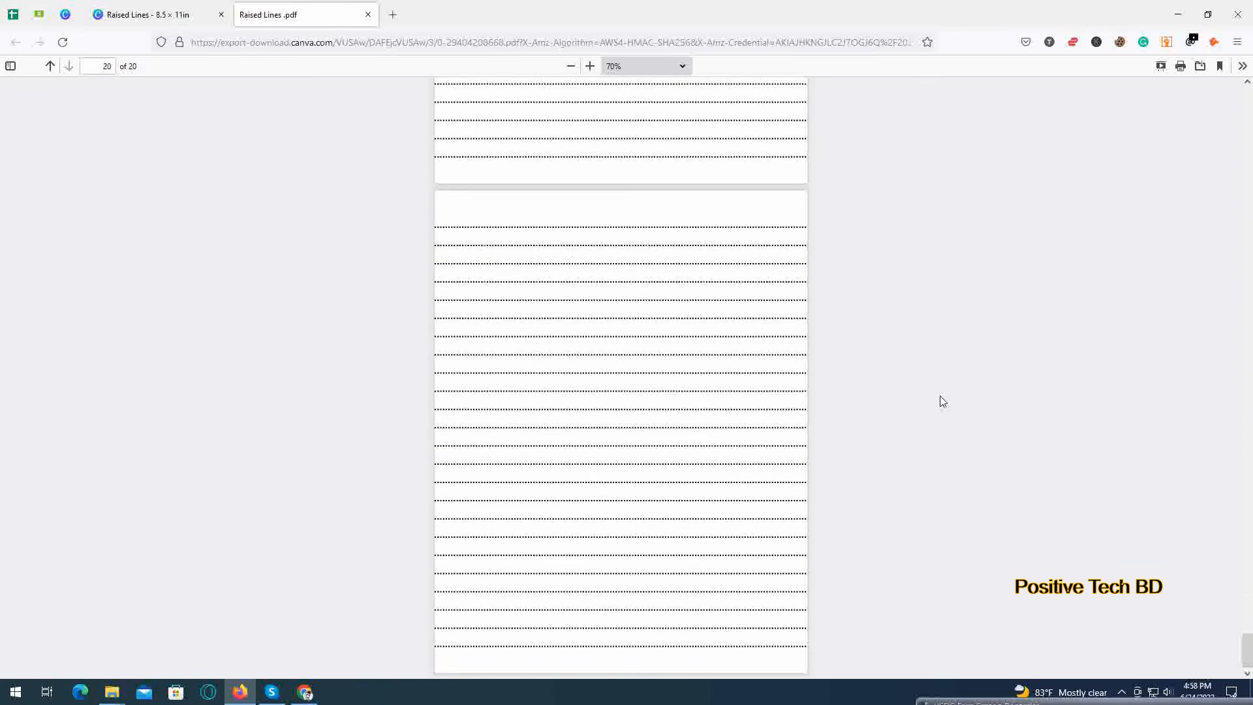
pyautogui.scroll(8, 943, 401)
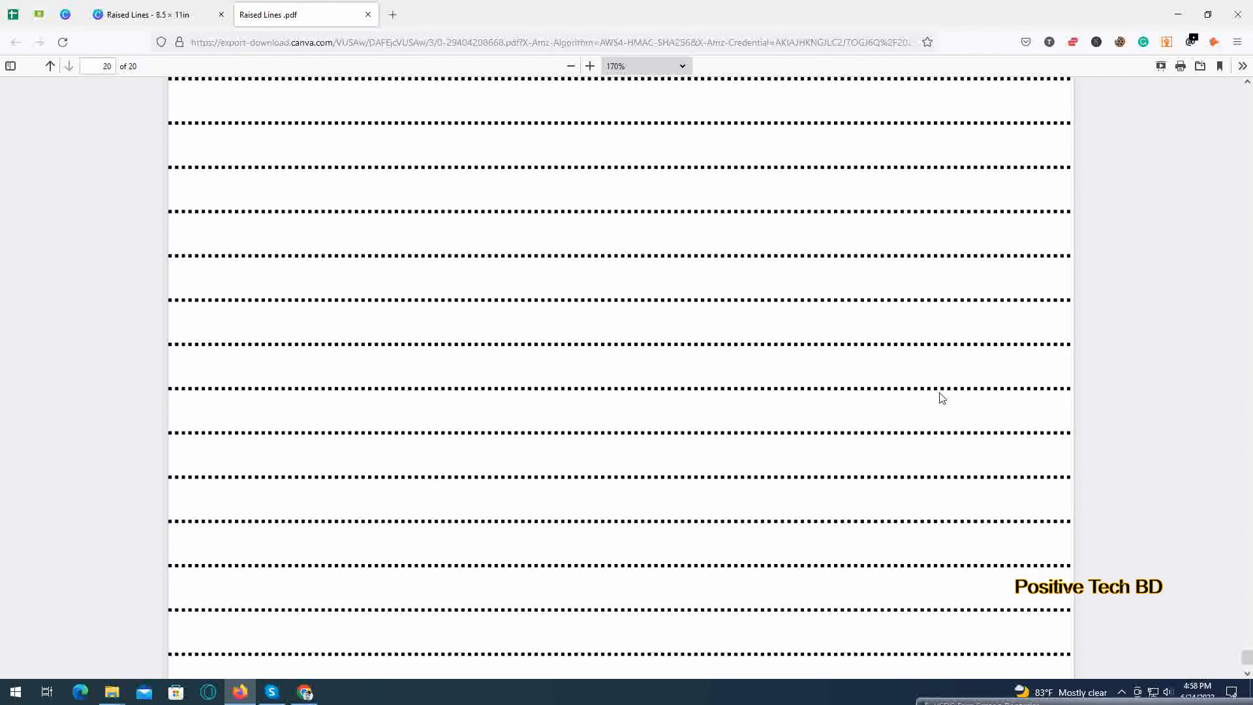
pyautogui.scroll(-9, 941, 397)
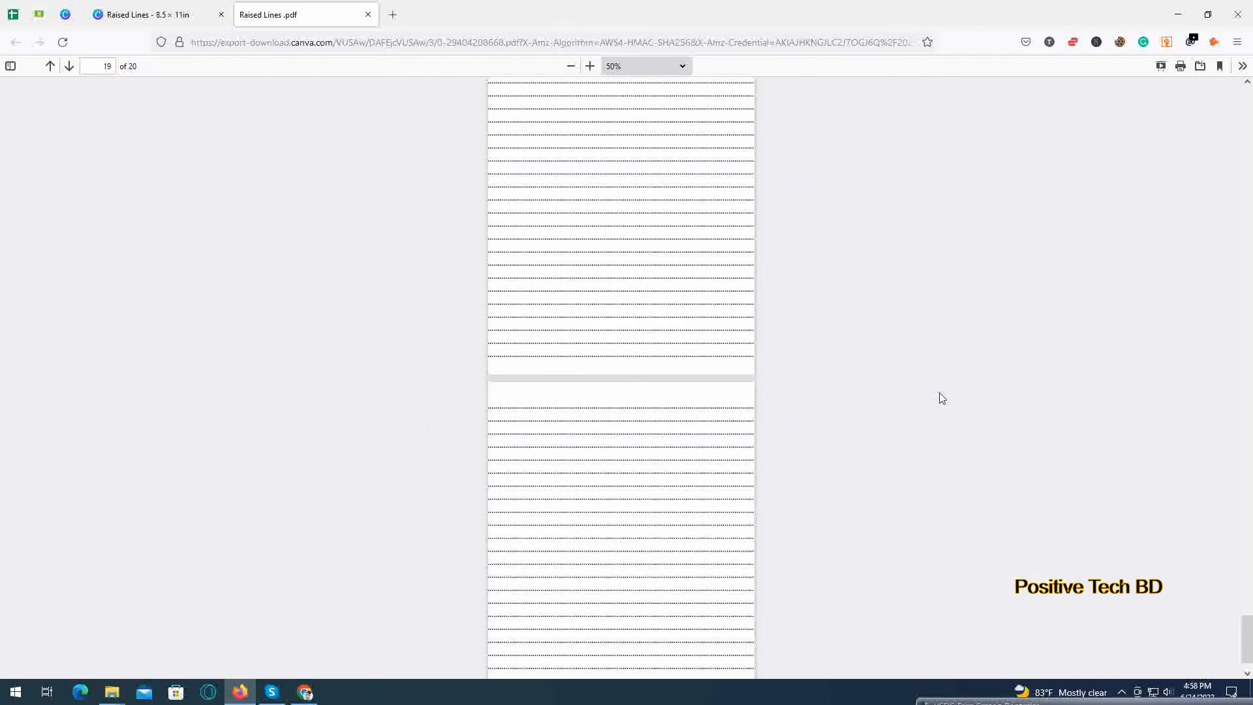
pyautogui.scroll(15, 1130, 345)
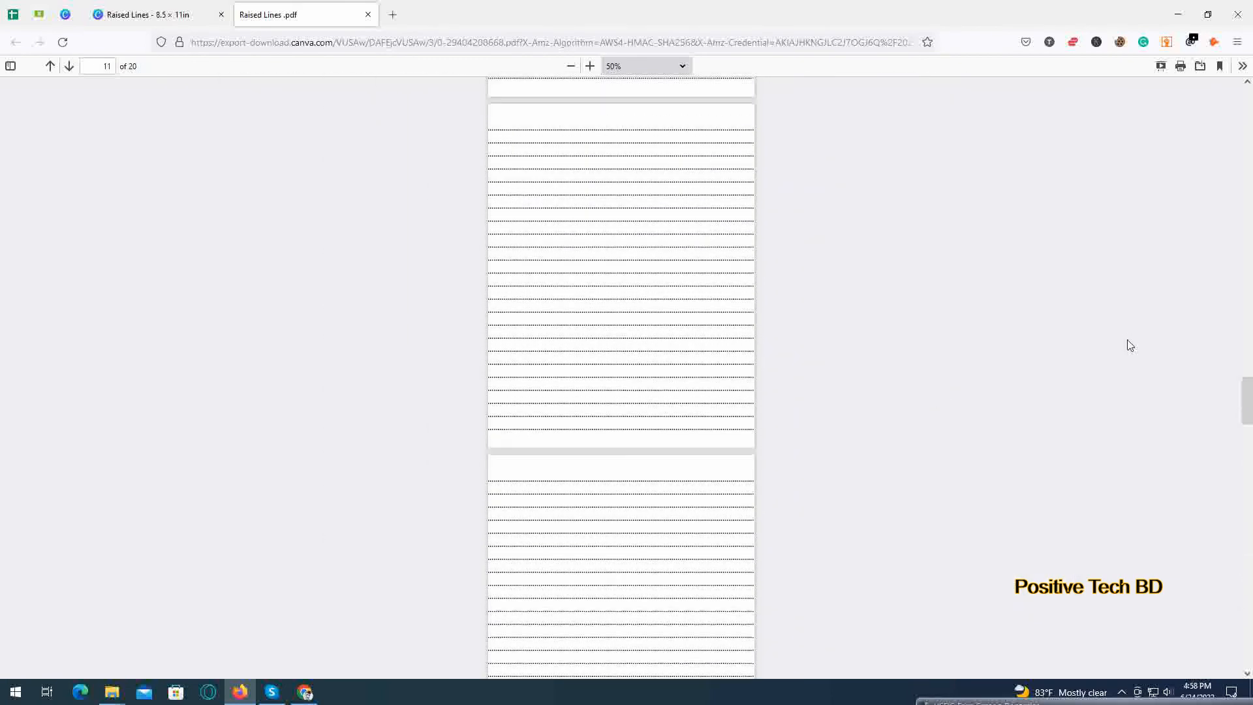
pyautogui.press('Home')
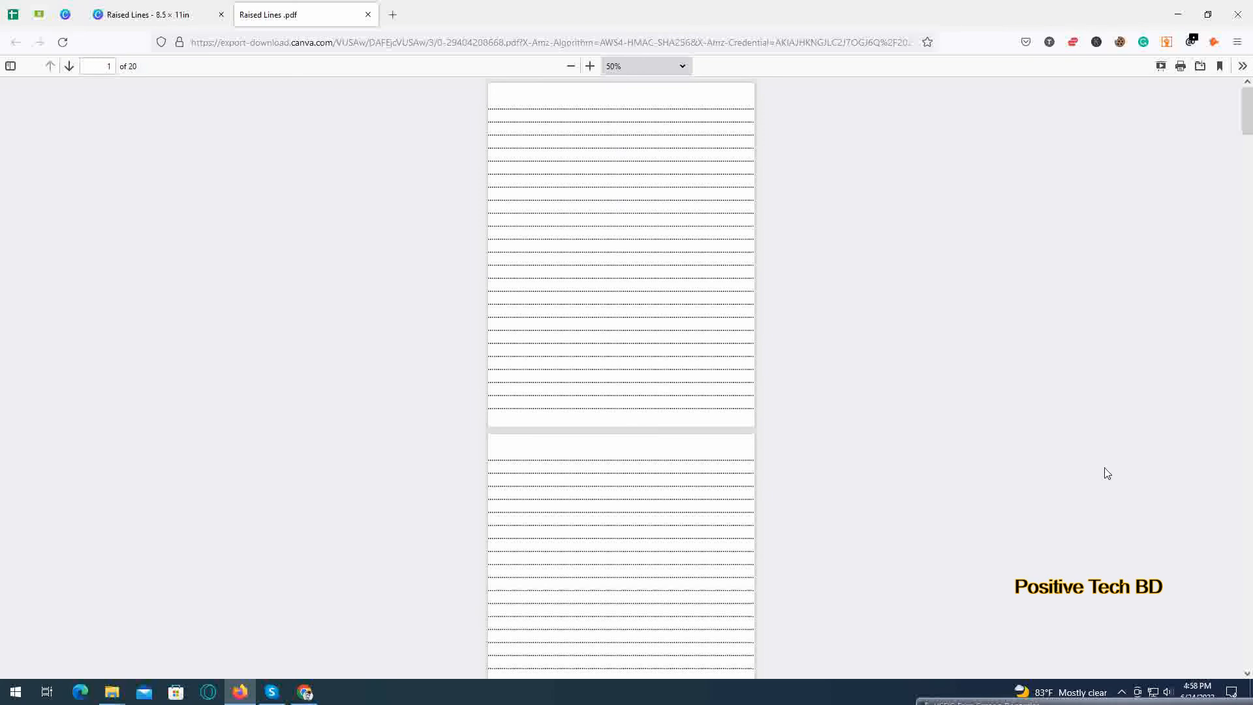
# - Switch back to the Raised Lines design in Canva and dismiss the finished-download panel
pyautogui.click(156, 9)
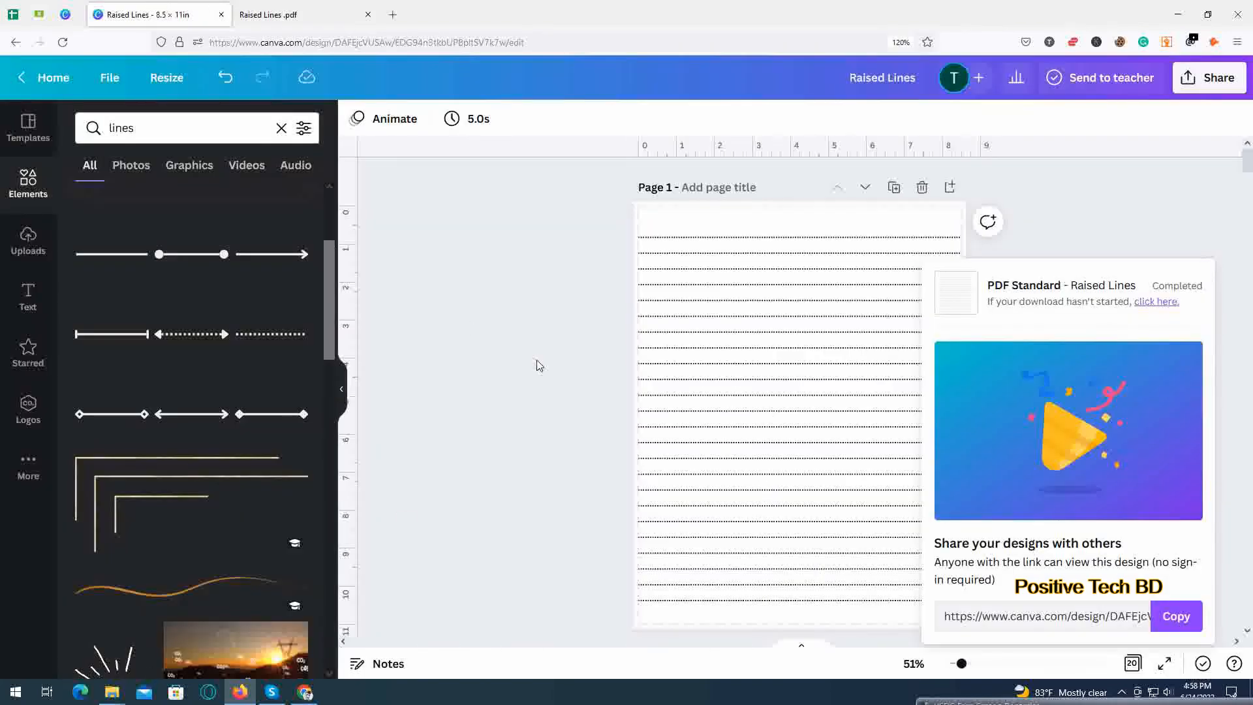
pyautogui.click(539, 365)
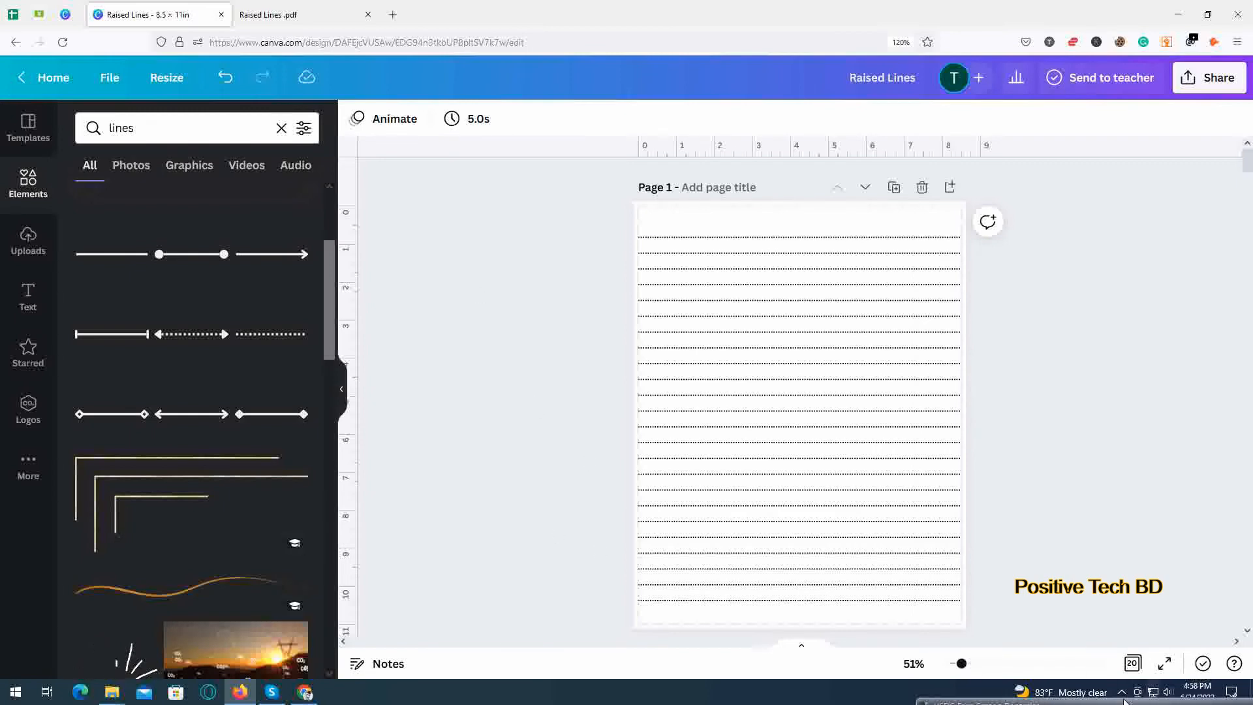
pyautogui.rightClick(1127, 676)
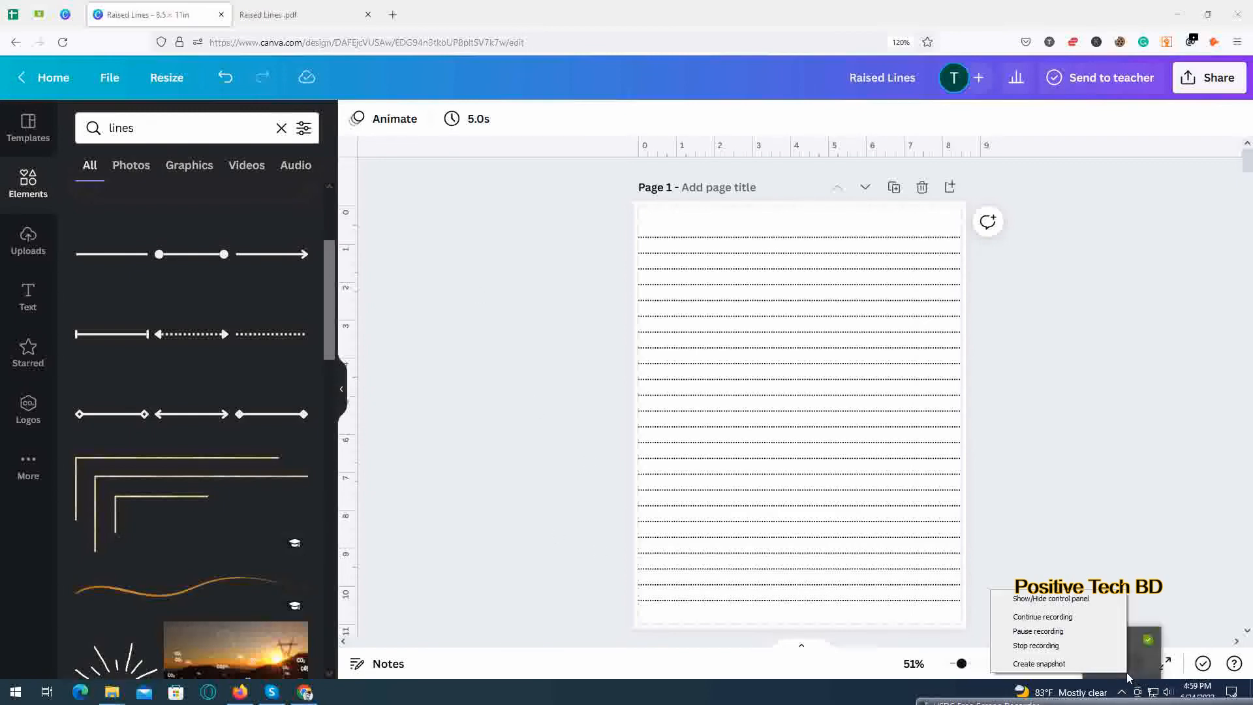